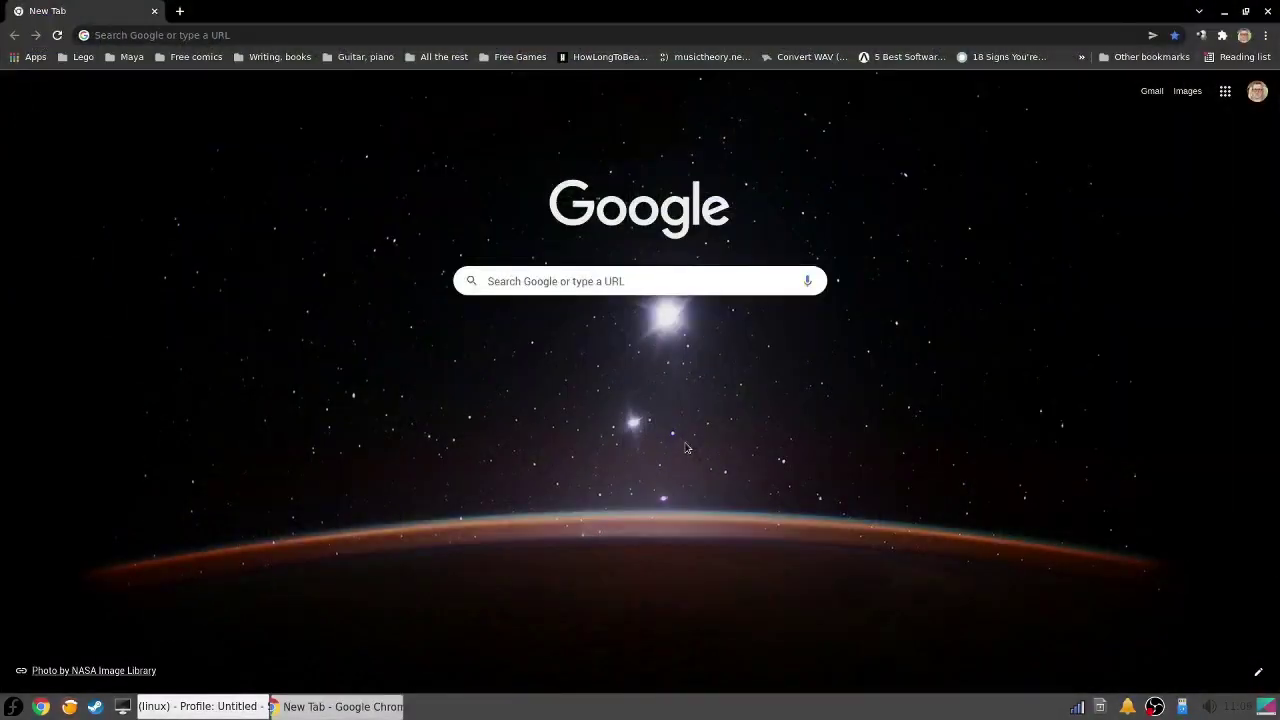
Open the ProtonDB website in the browser.
left_click(643, 287)
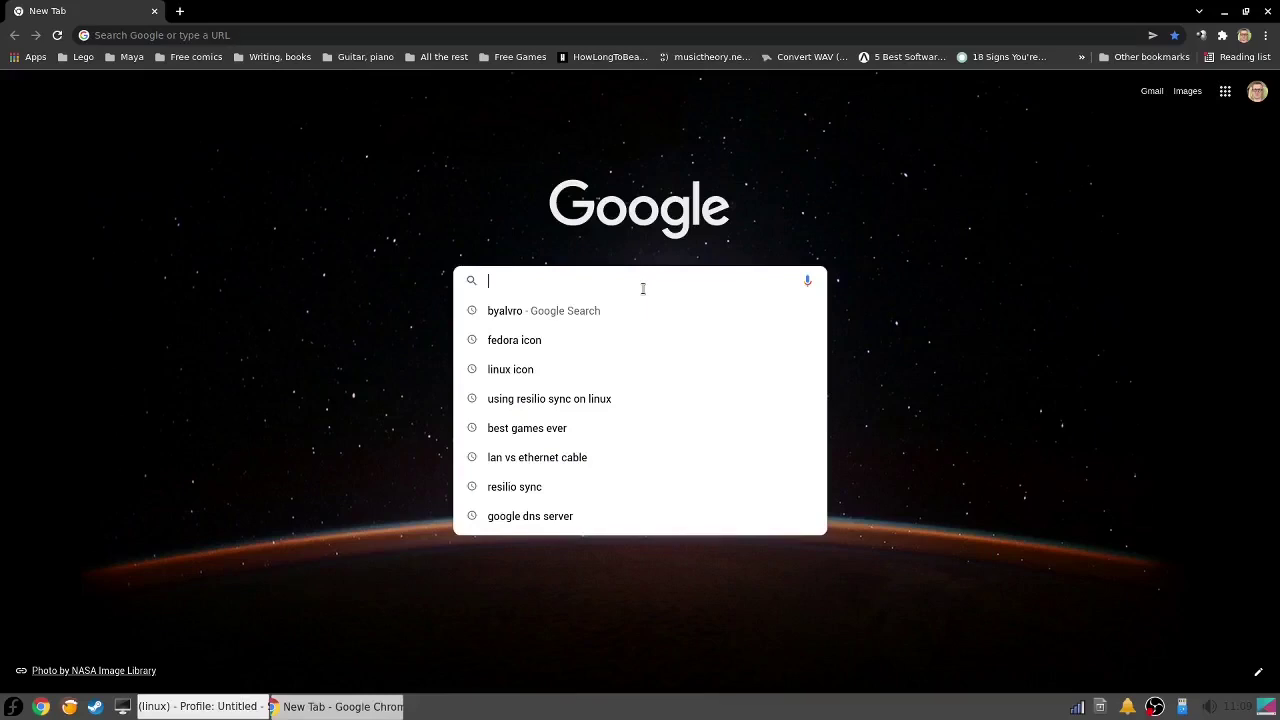
type("Proton")
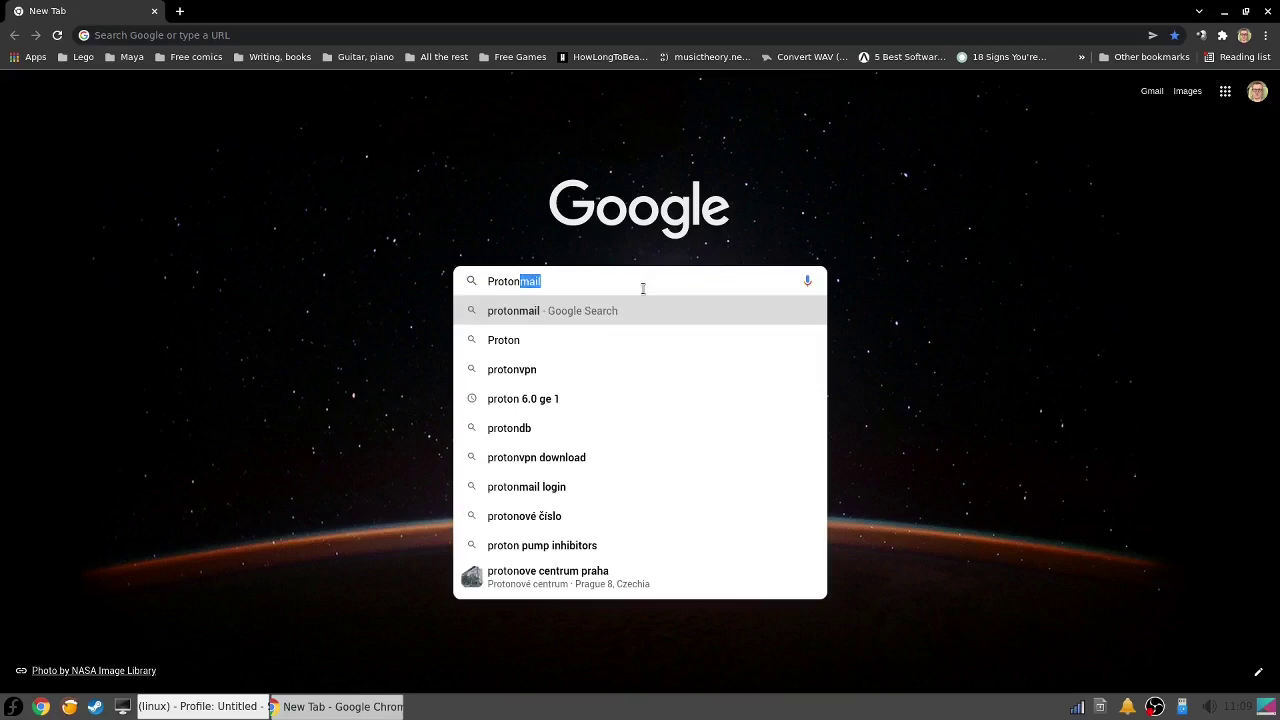
type("db")
key("Return")
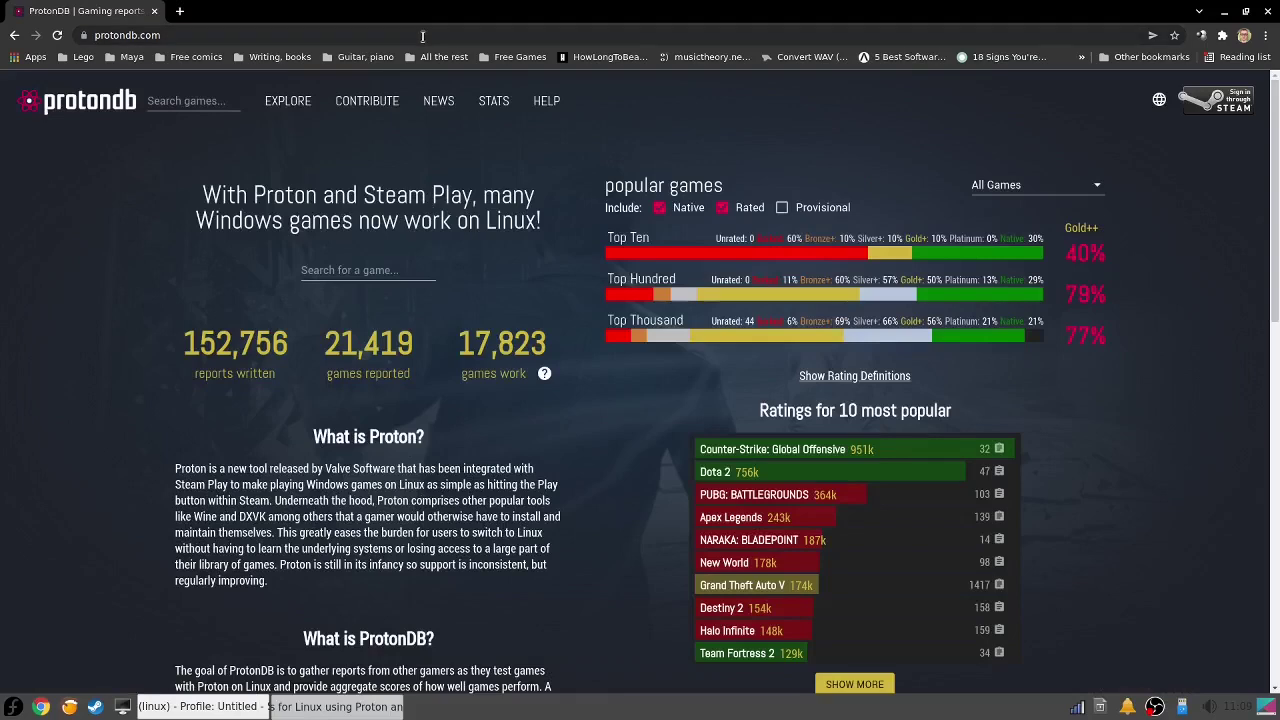
Search the web for "lutrisdb" and open the Games page on lutris.net.
left_click(422, 36)
type("lutrisdb")
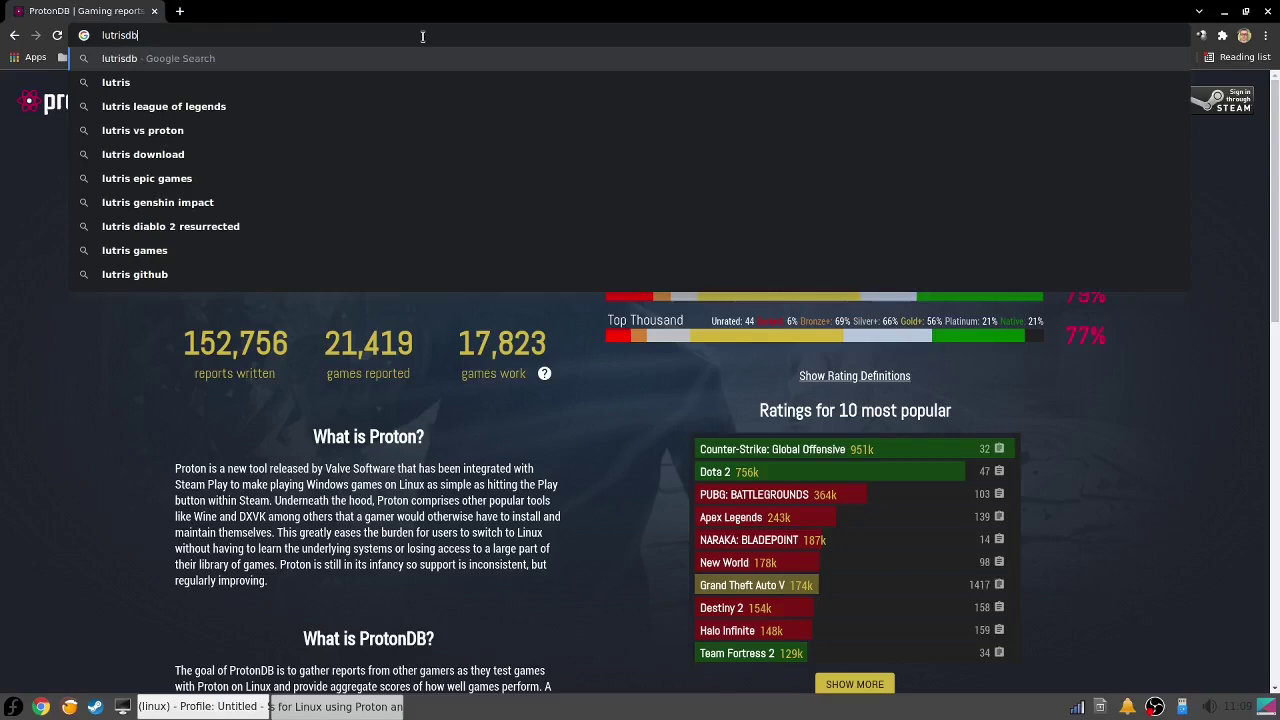
key("Return")
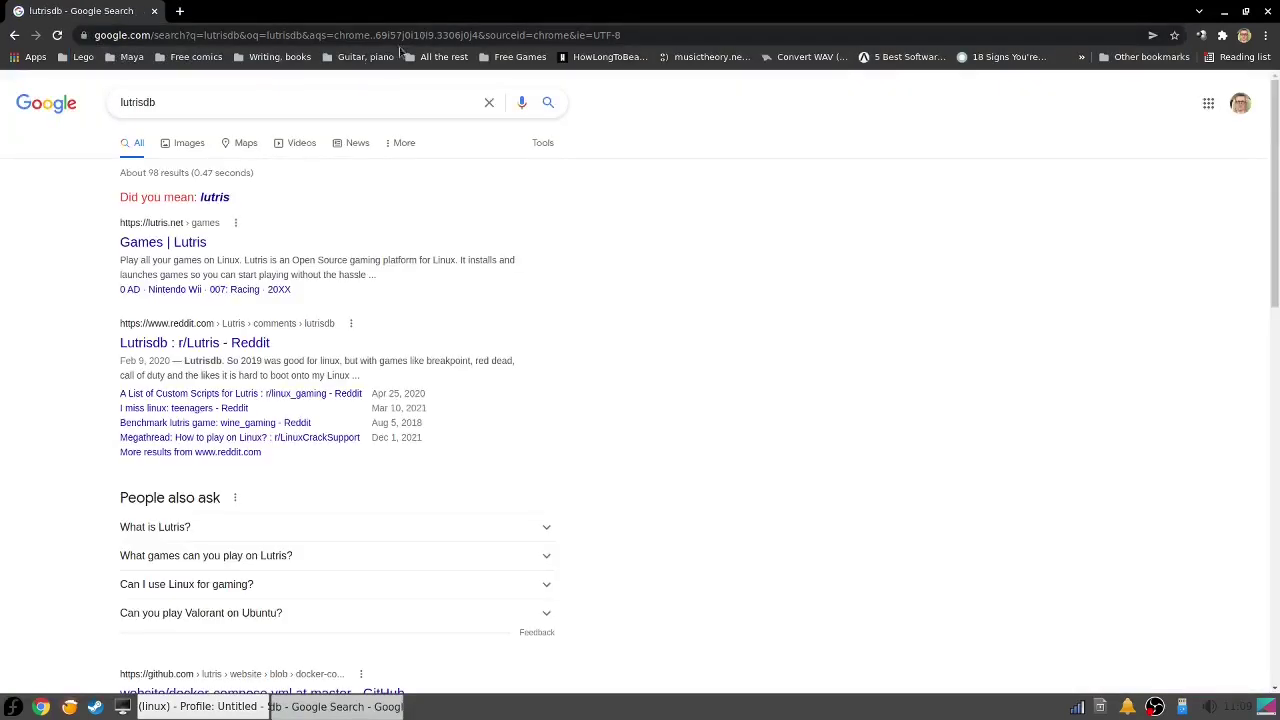
left_click(142, 245)
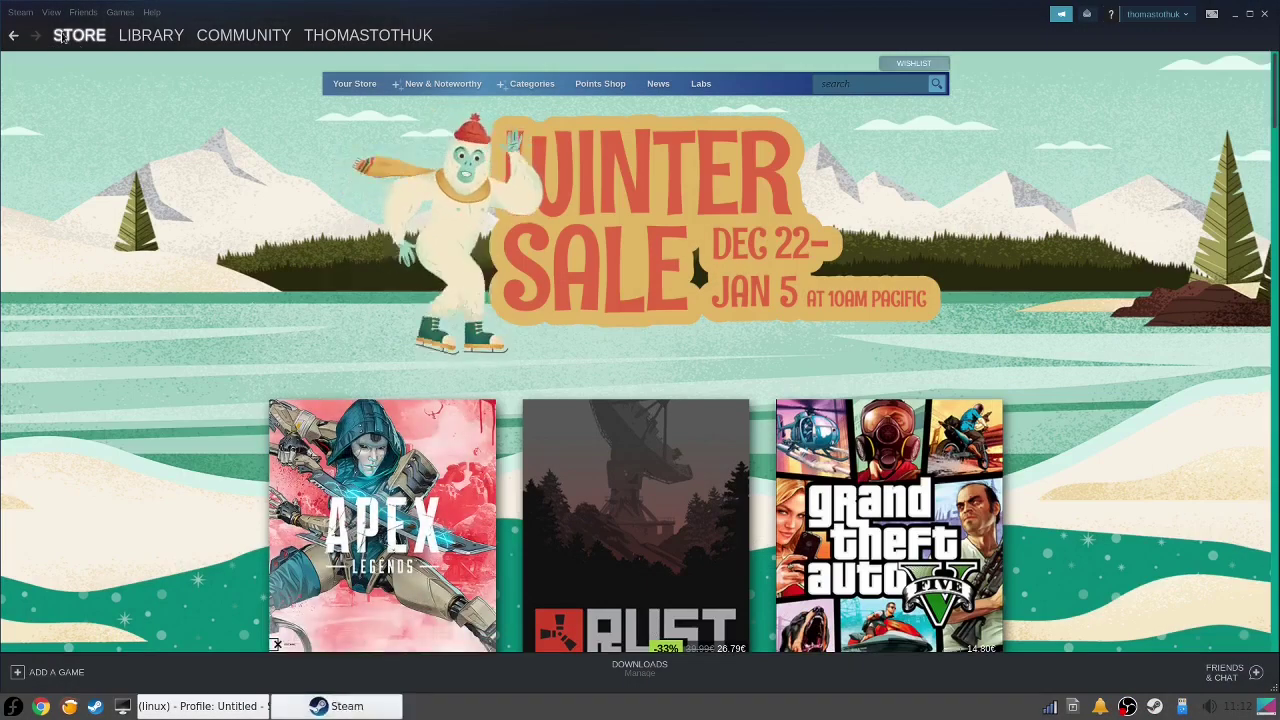
In Steam, enable Steam Play for supported titles and for all other titles, and restart the client to apply it.
left_click(20, 13)
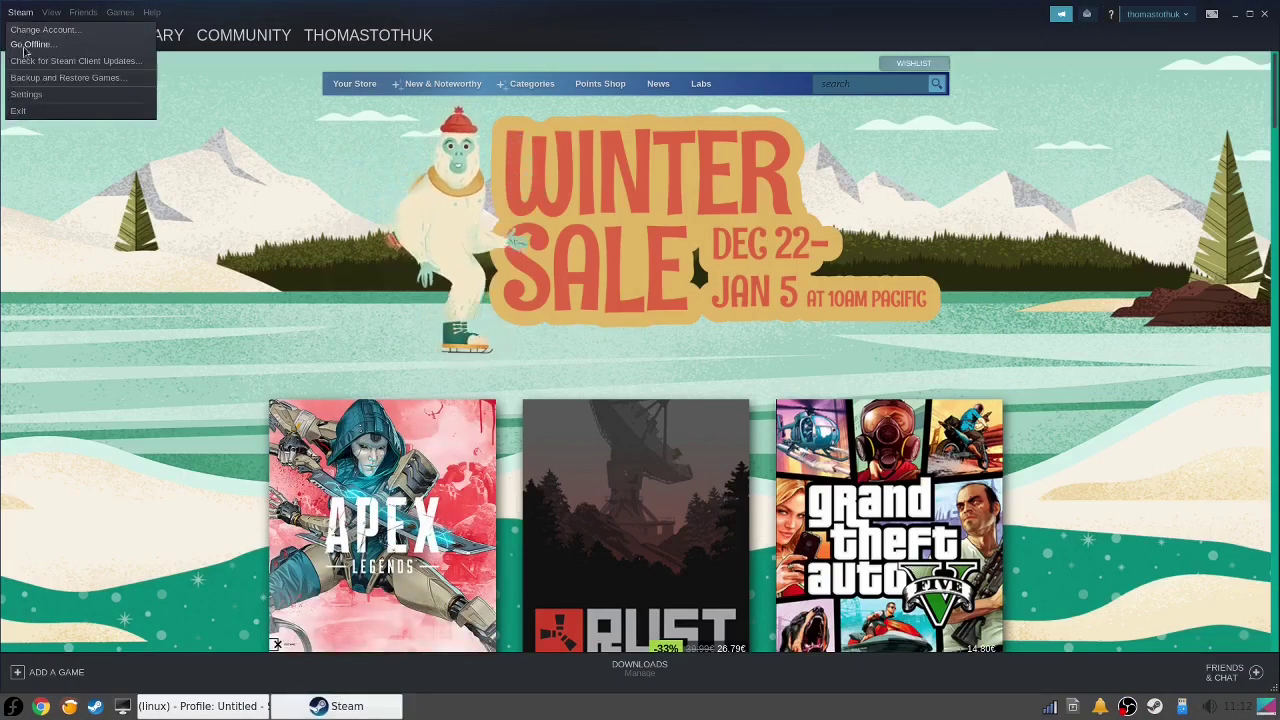
left_click(26, 95)
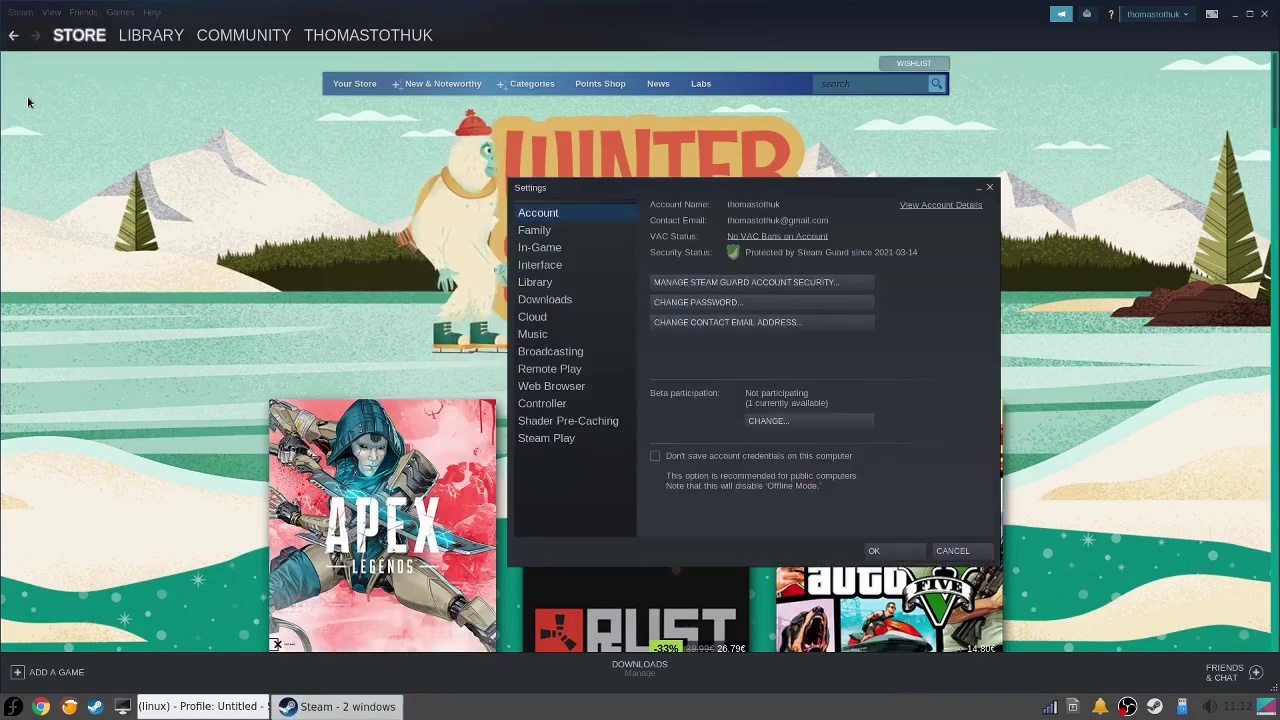
left_click(545, 440)
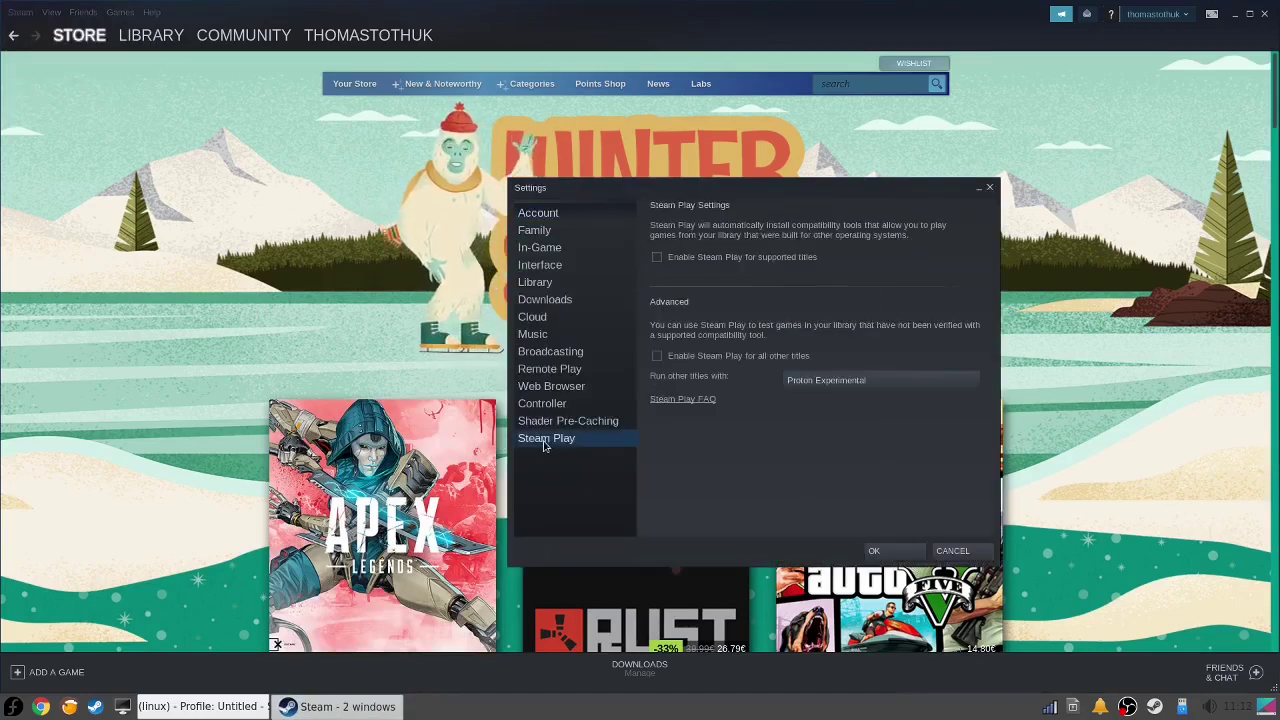
left_click(657, 258)
left_click(657, 357)
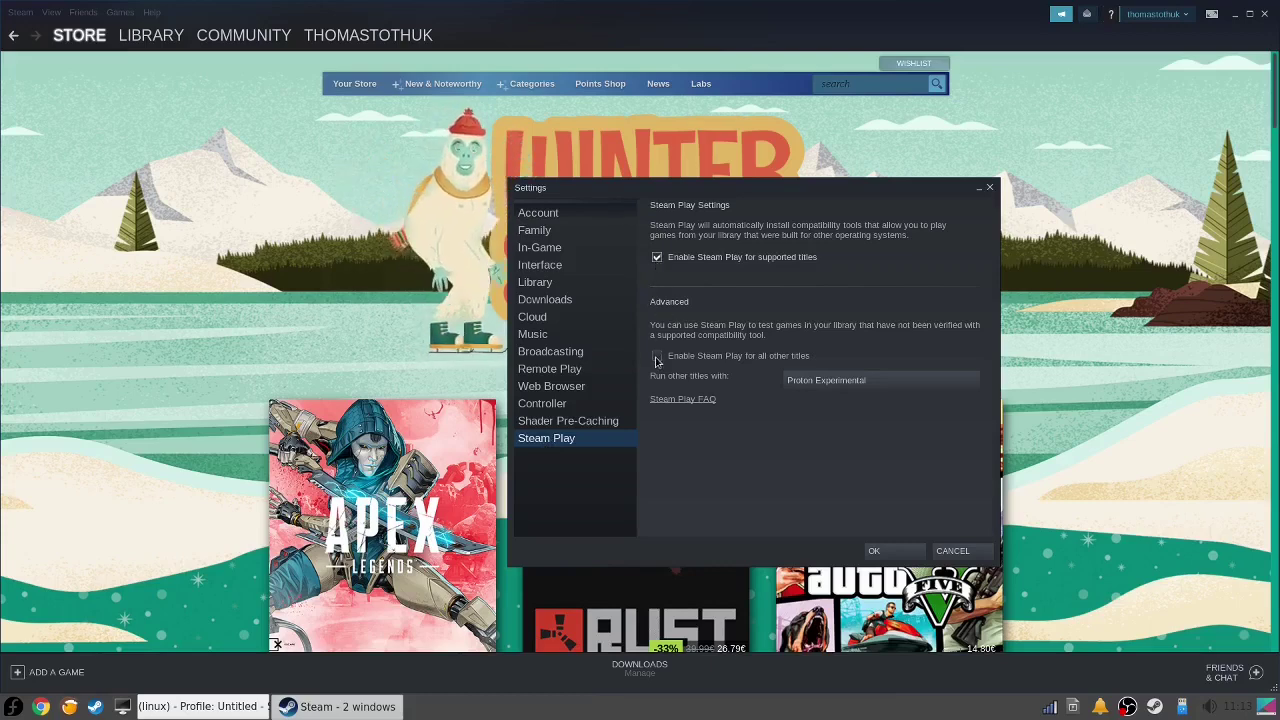
left_click(889, 553)
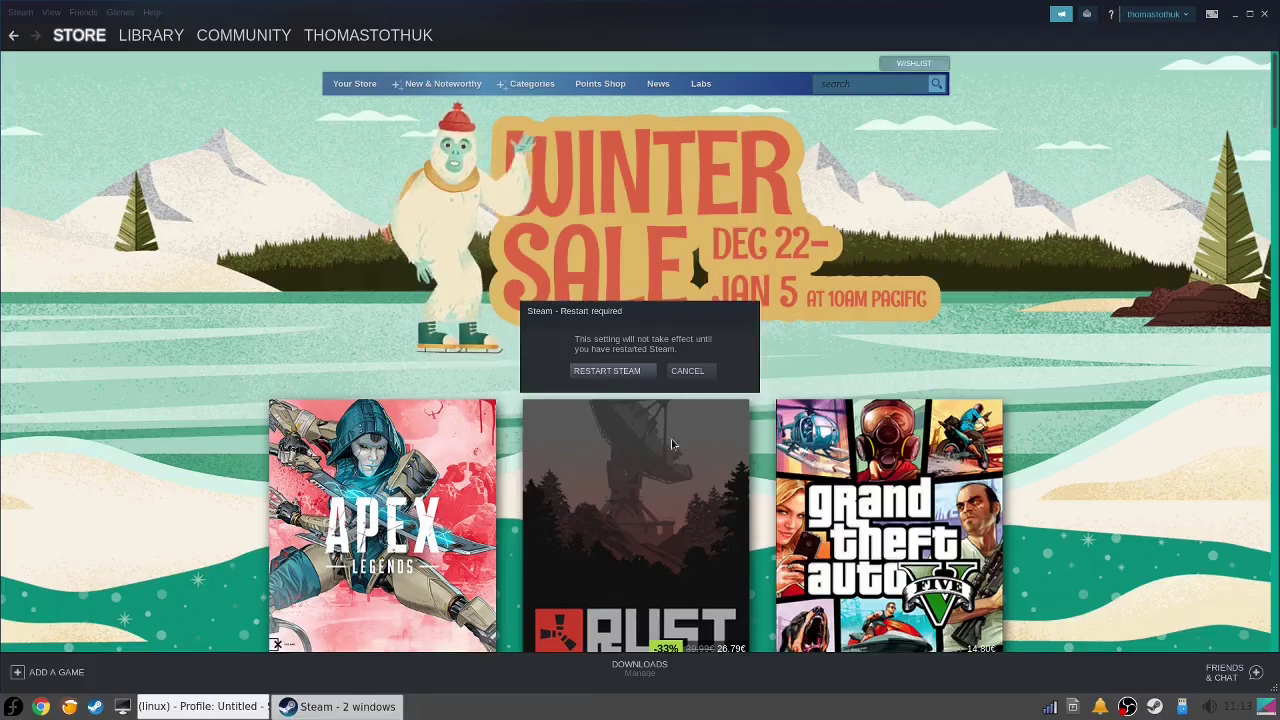
left_click(587, 373)
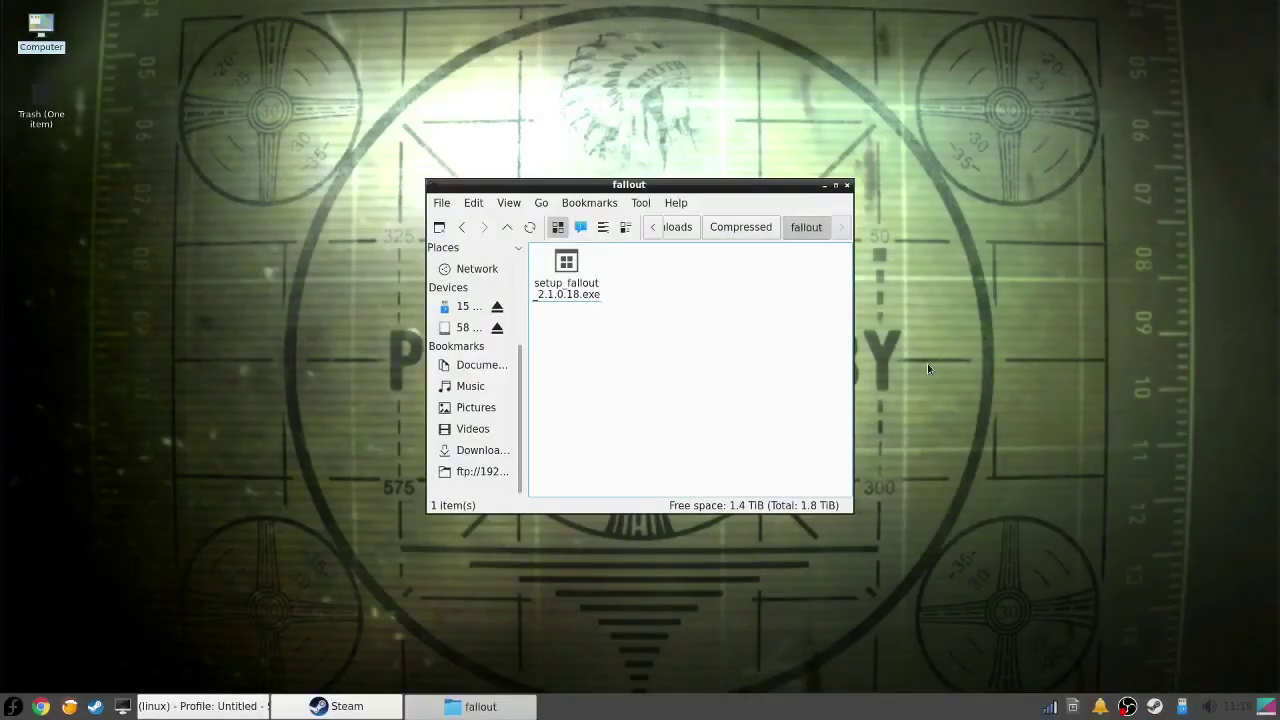
left_click(575, 264)
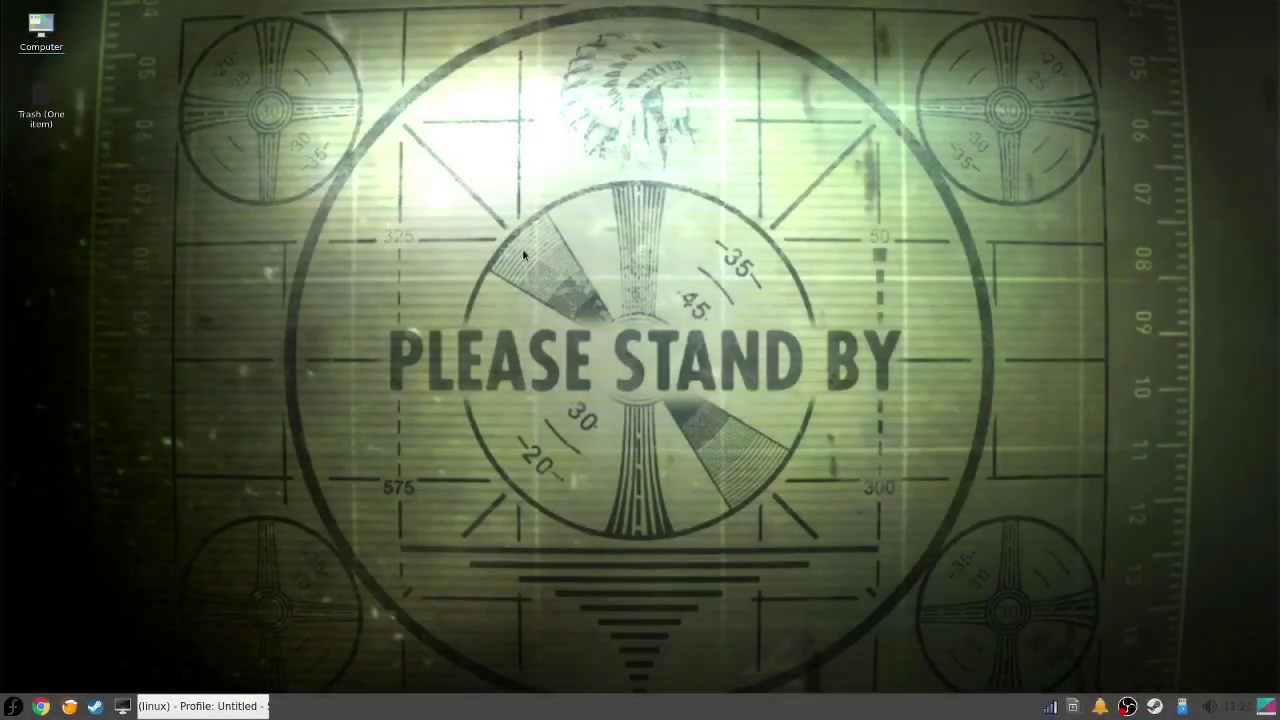
Switch to Lutris and search its community installers for "Fallout".
left_click(68, 707)
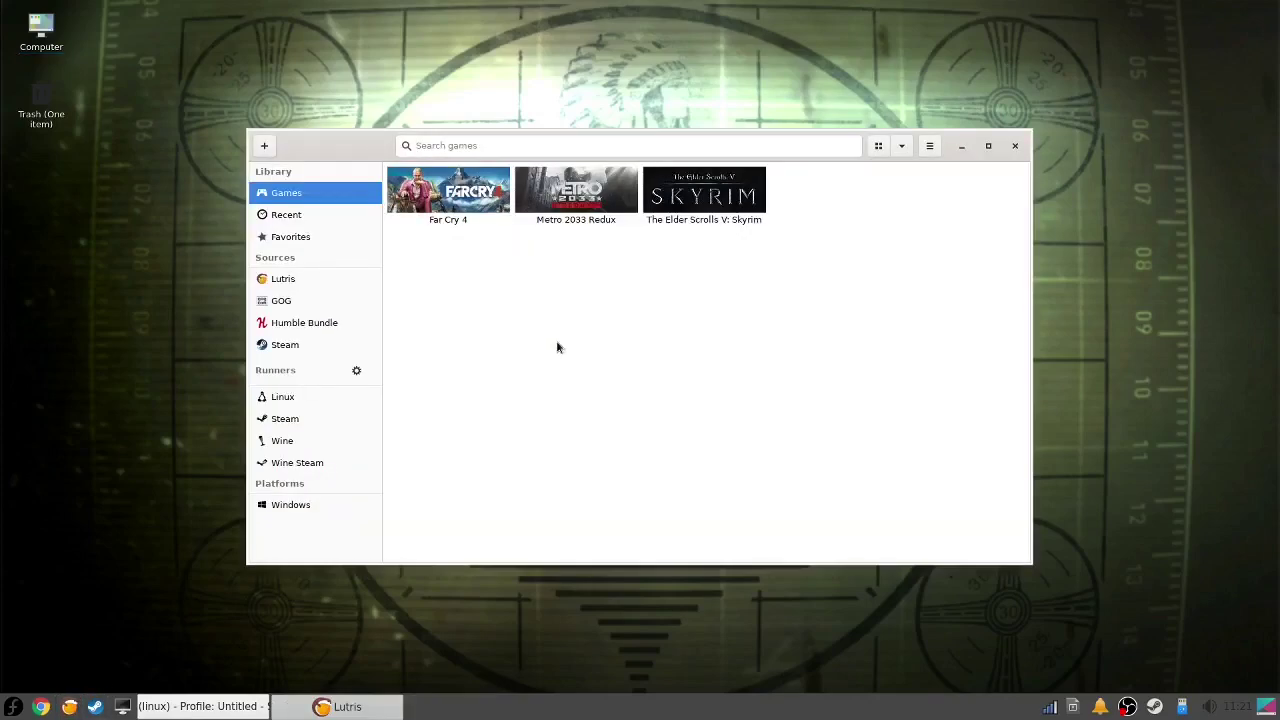
left_click(642, 145)
type("F")
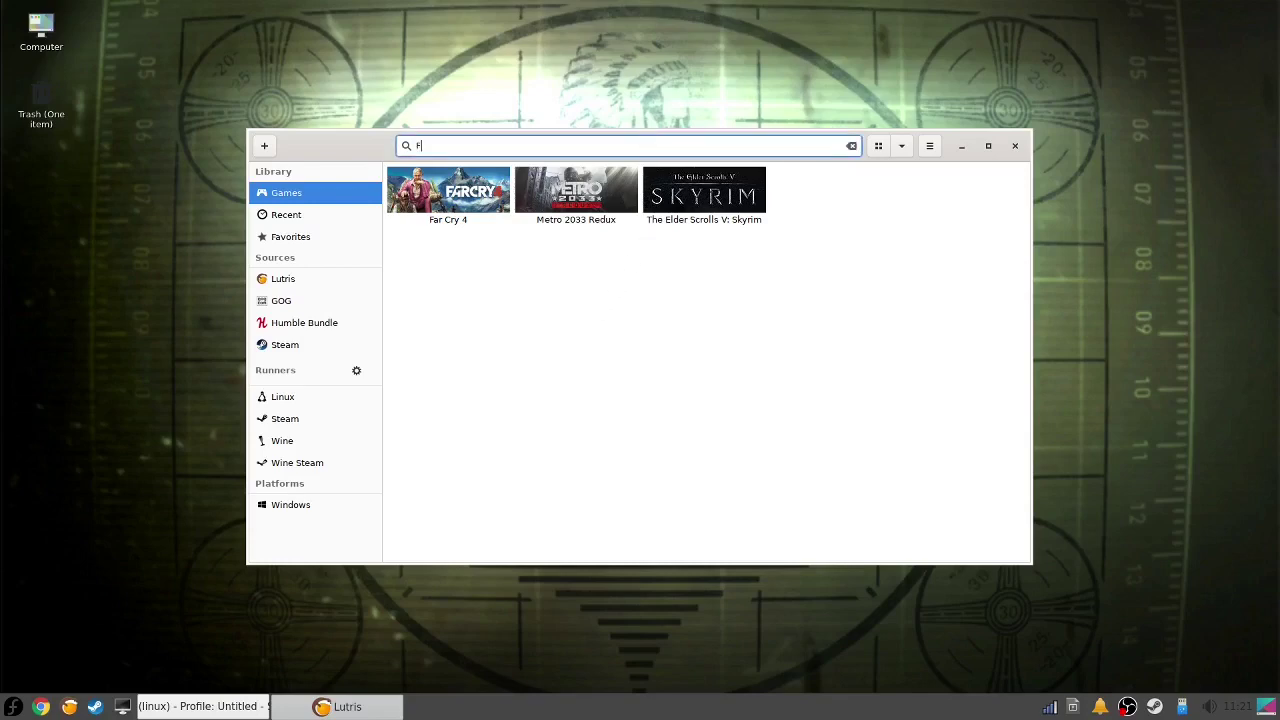
type("allout")
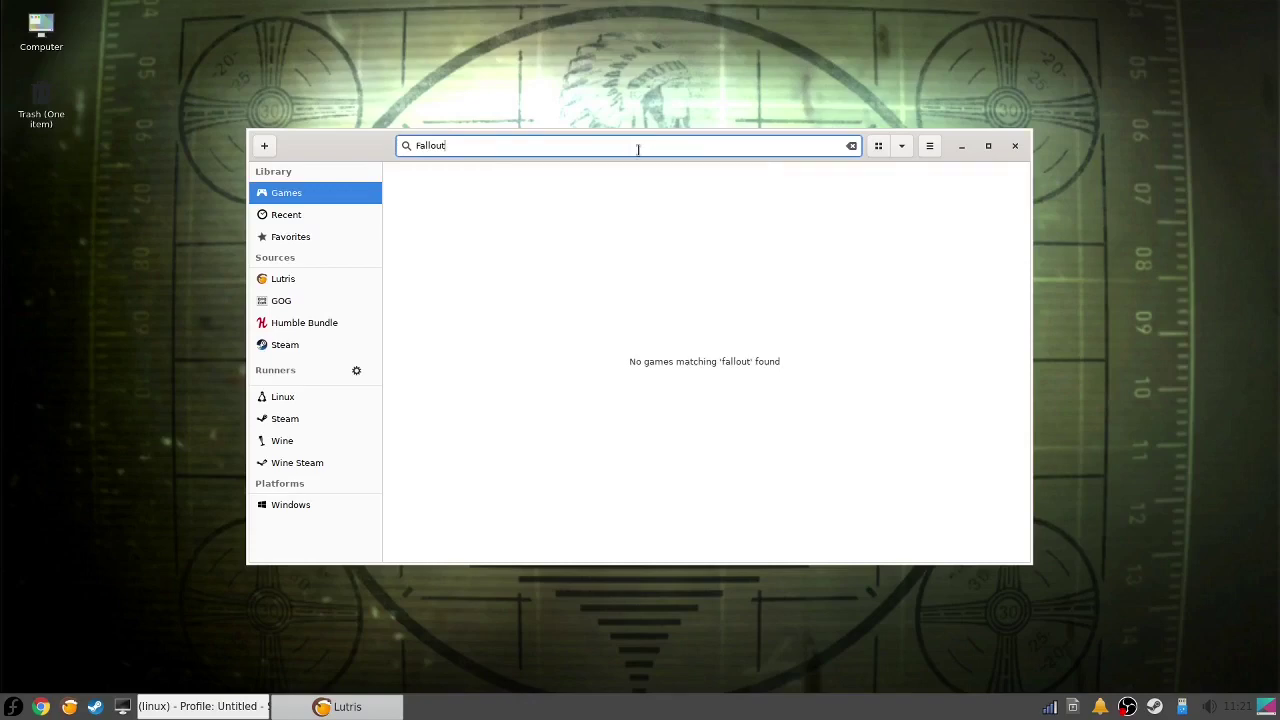
left_click(285, 284)
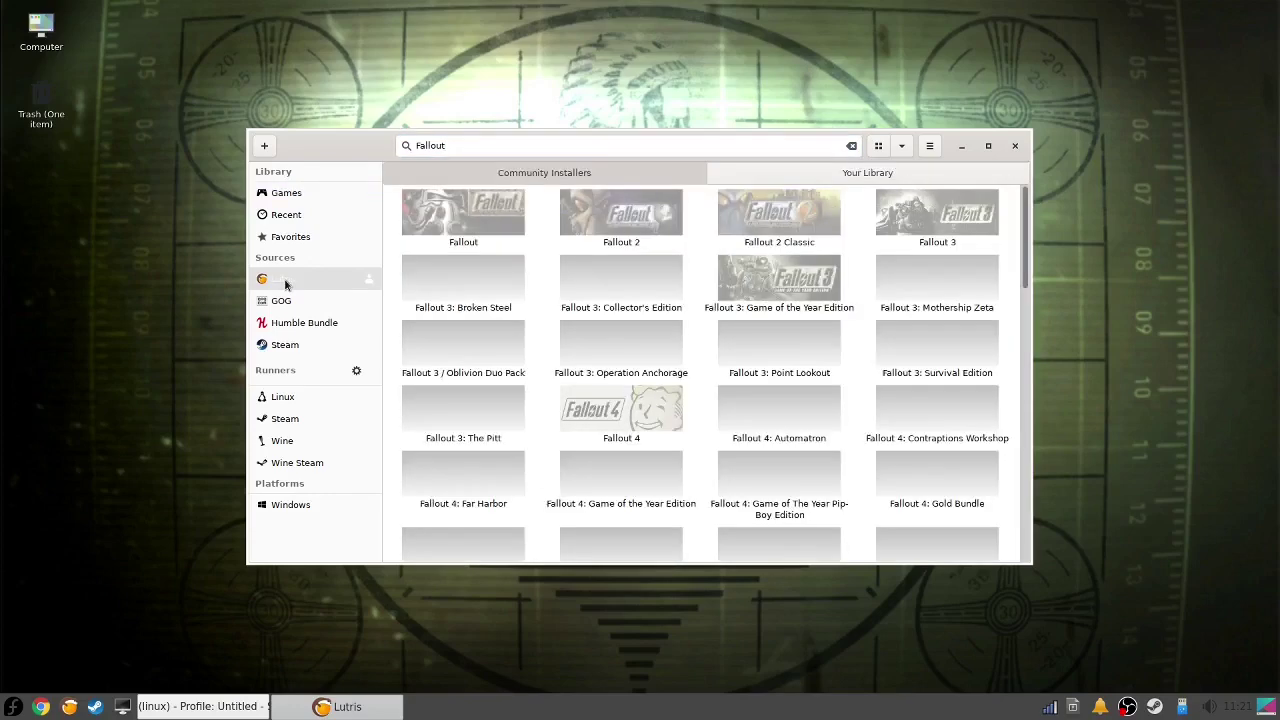
left_click(329, 282)
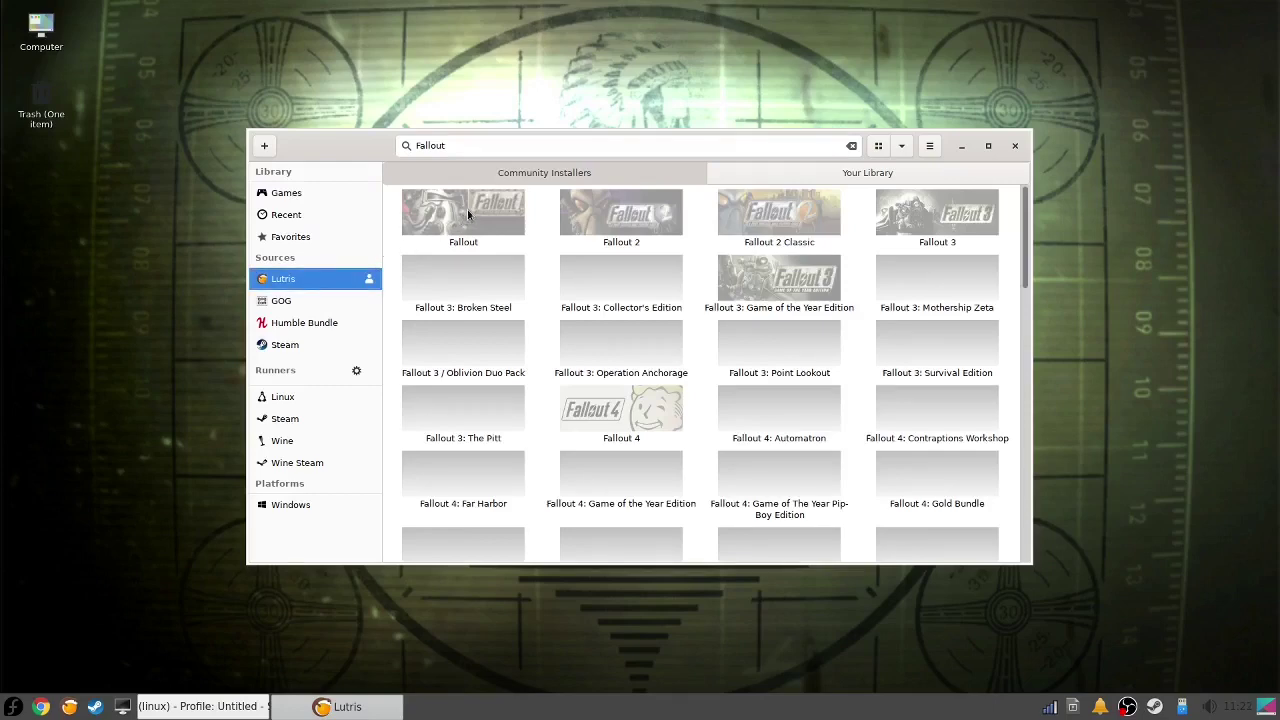
Start installing Fallout with the GOG installer script, accepting the installation directory /home/ITmania/Games/fallout.
left_click(491, 218)
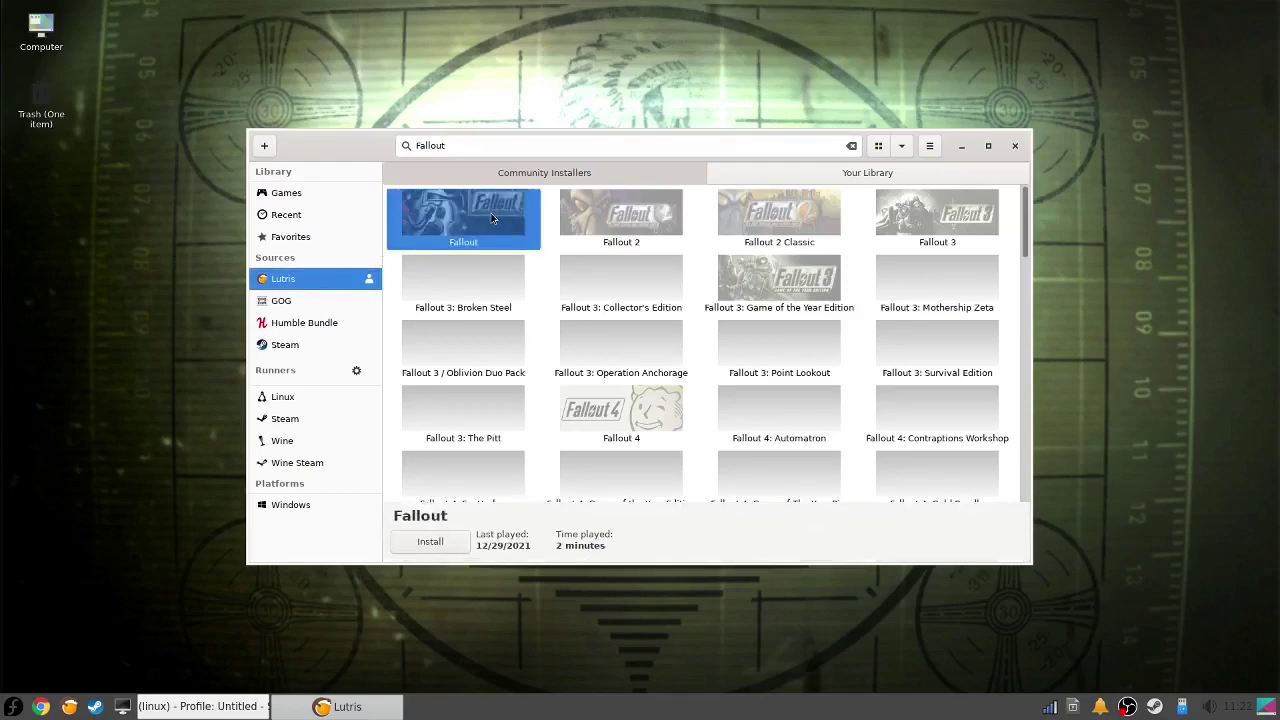
left_click(432, 542)
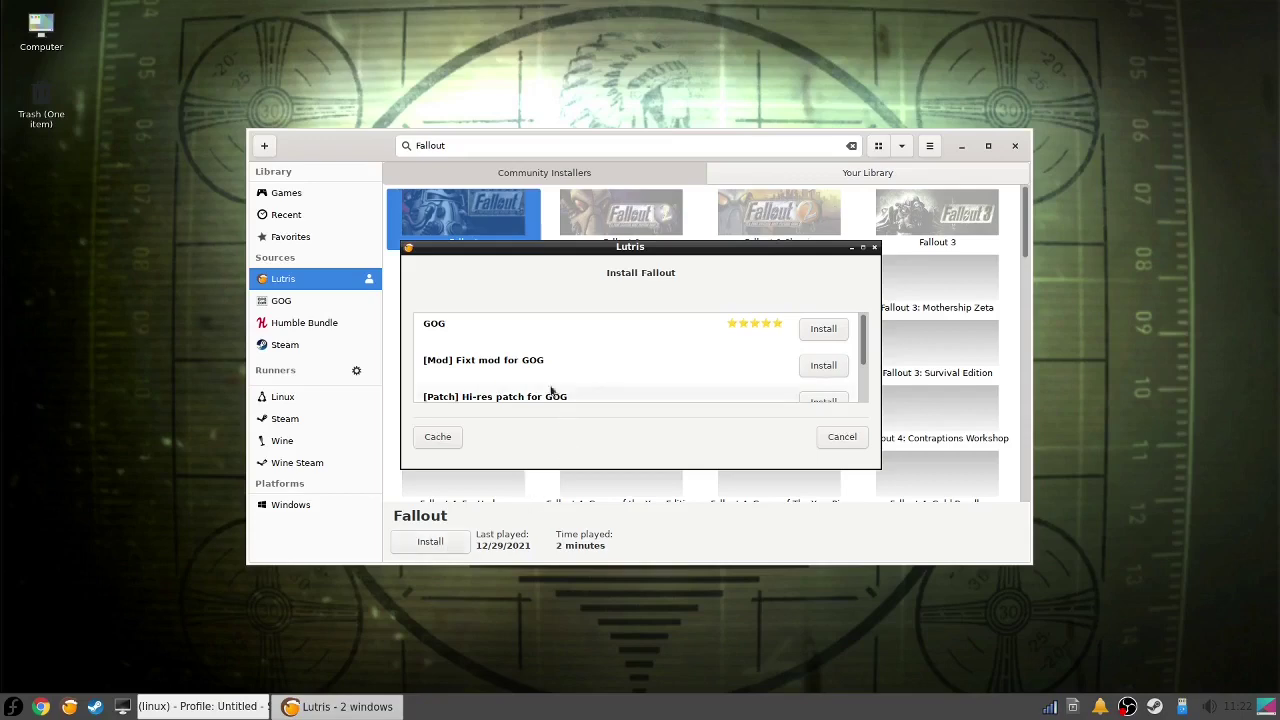
left_click(450, 330)
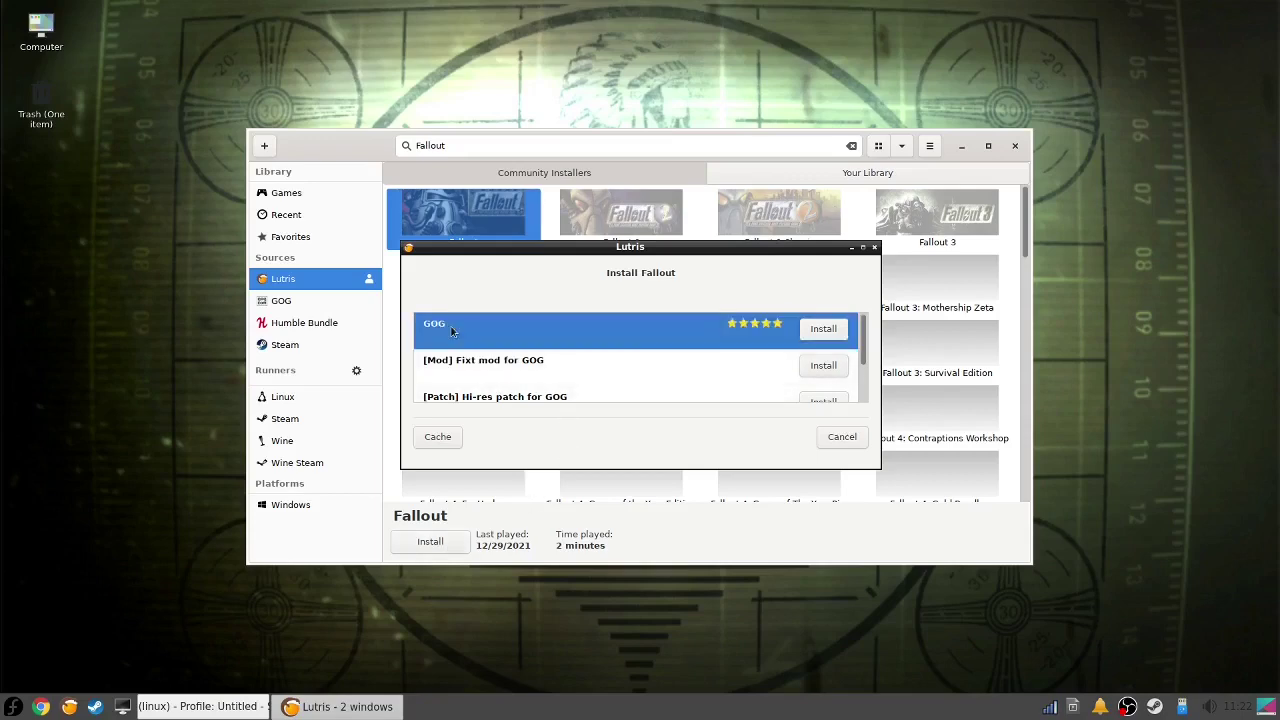
left_click(823, 331)
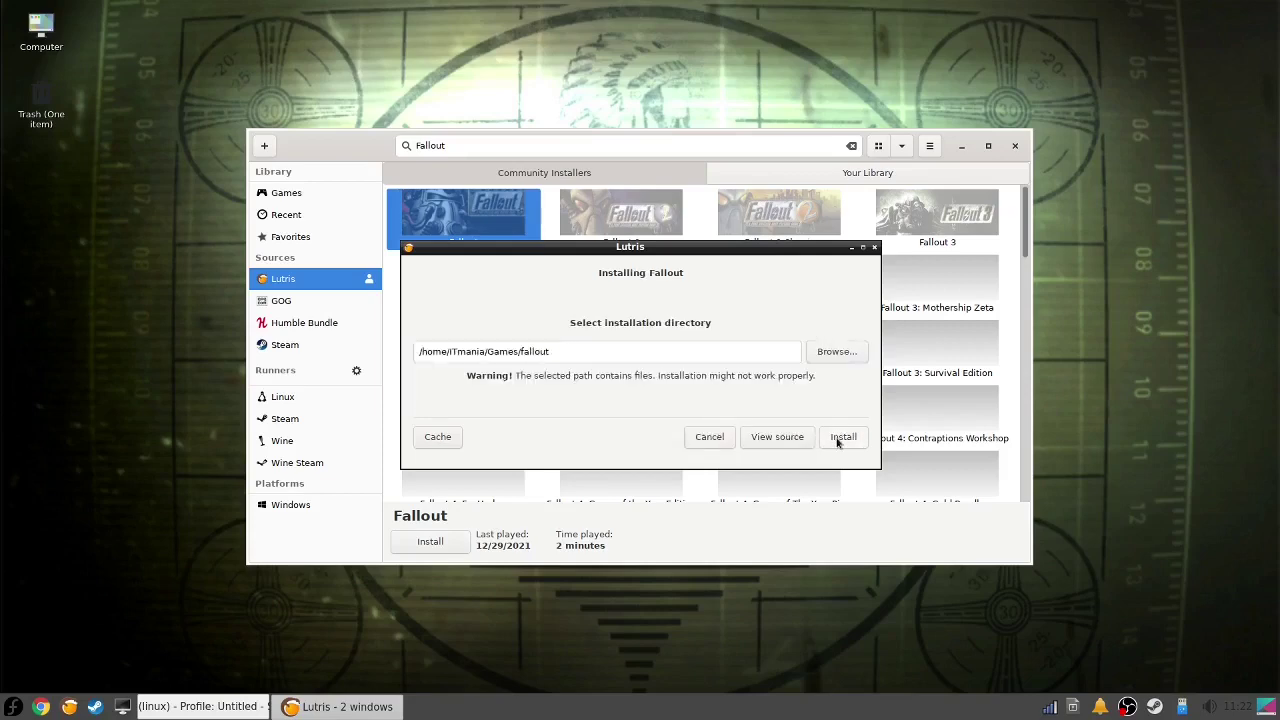
left_click(838, 442)
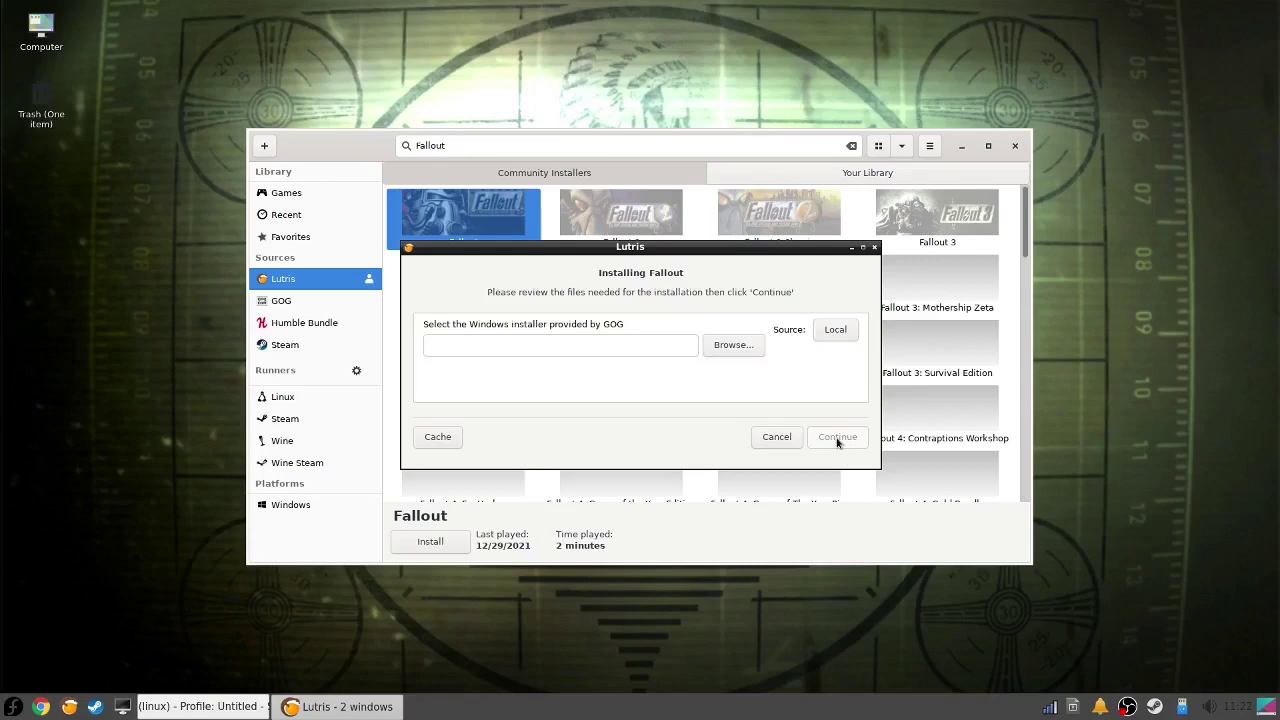
Supply setup_fallout_2.1.0.18.exe as the GOG Windows installer and continue the installation.
left_click(718, 346)
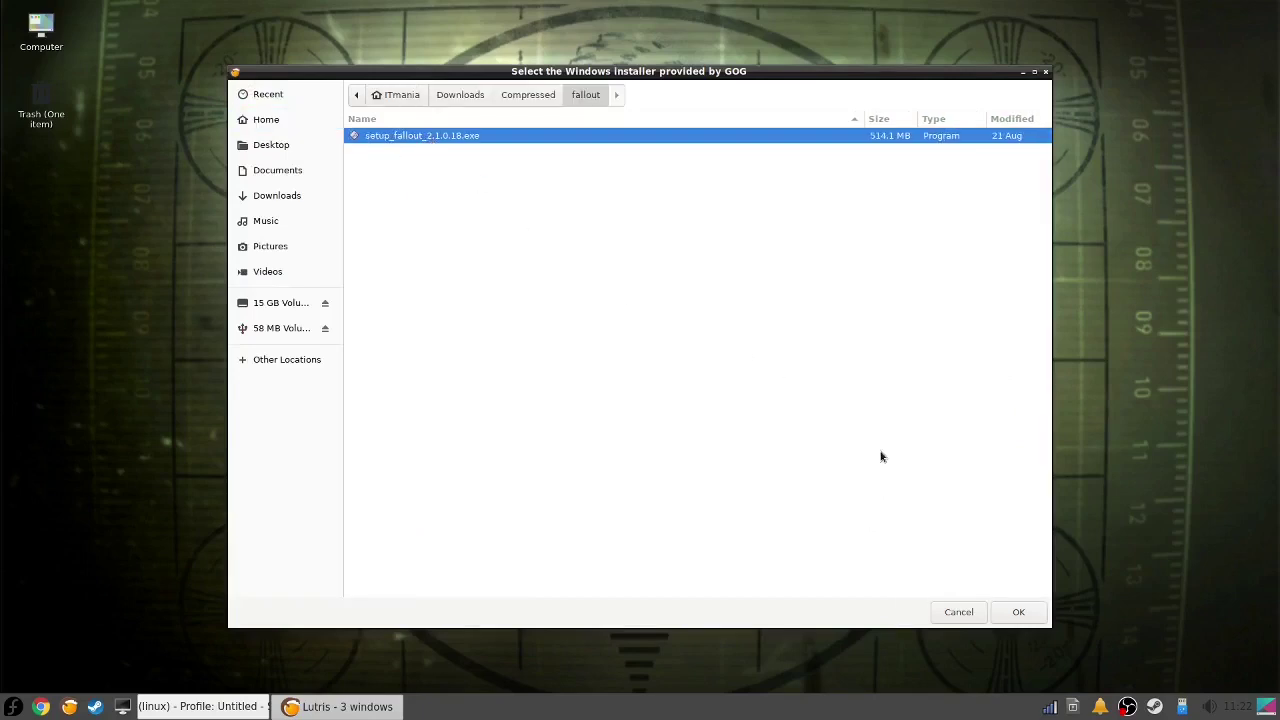
left_click(1018, 612)
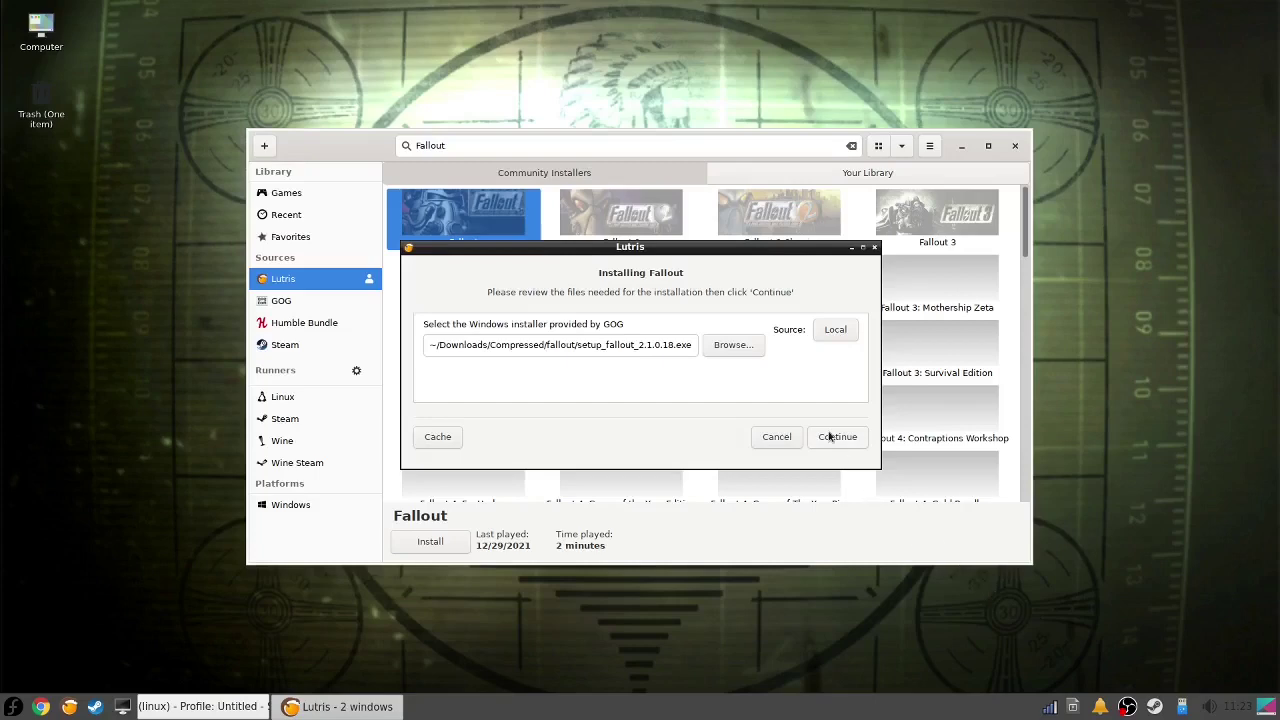
left_click(836, 437)
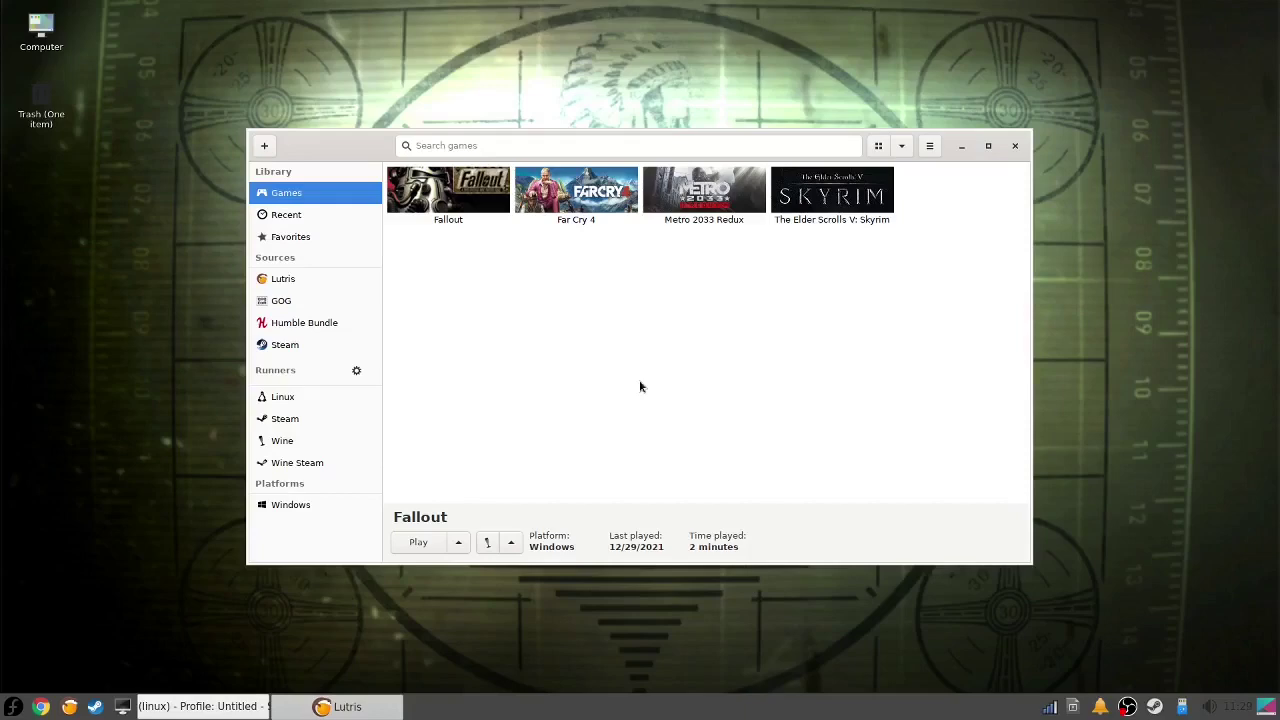
Open the runner options of the installed Fallout game and choose lutris-fshack-6.21-6-x86_64 (default) as its Wine version.
right_click(448, 193)
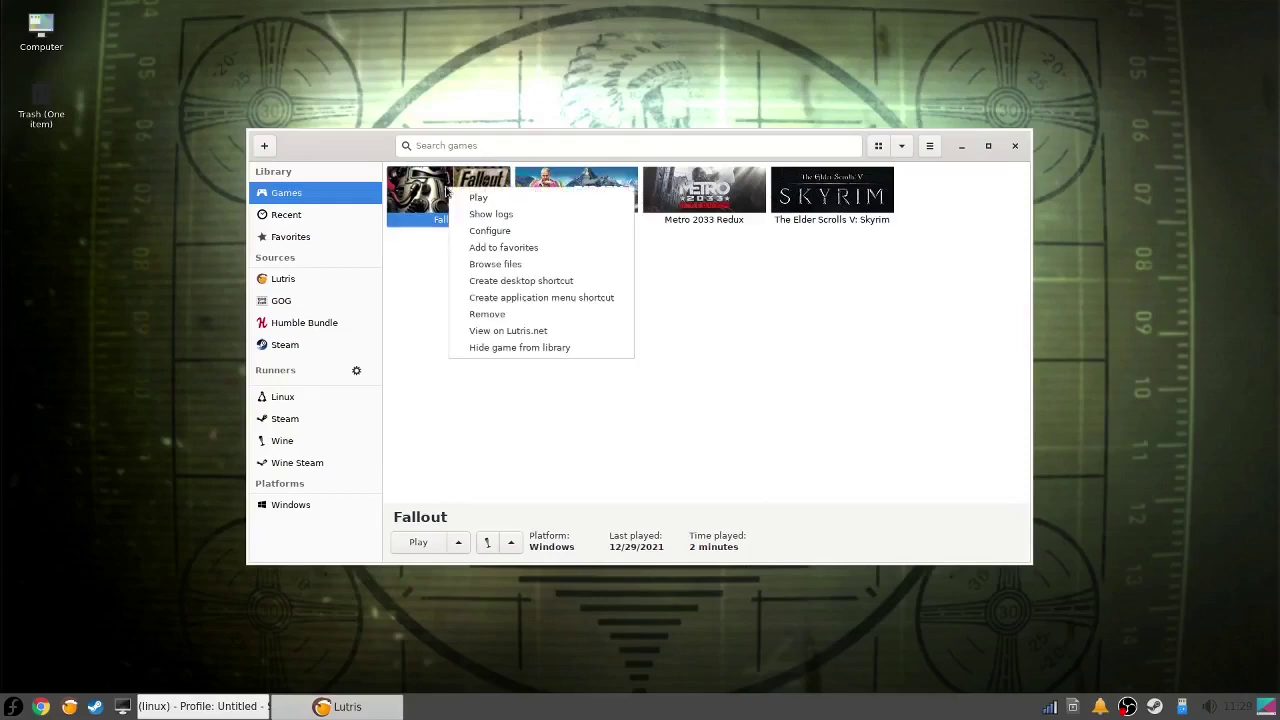
left_click(483, 232)
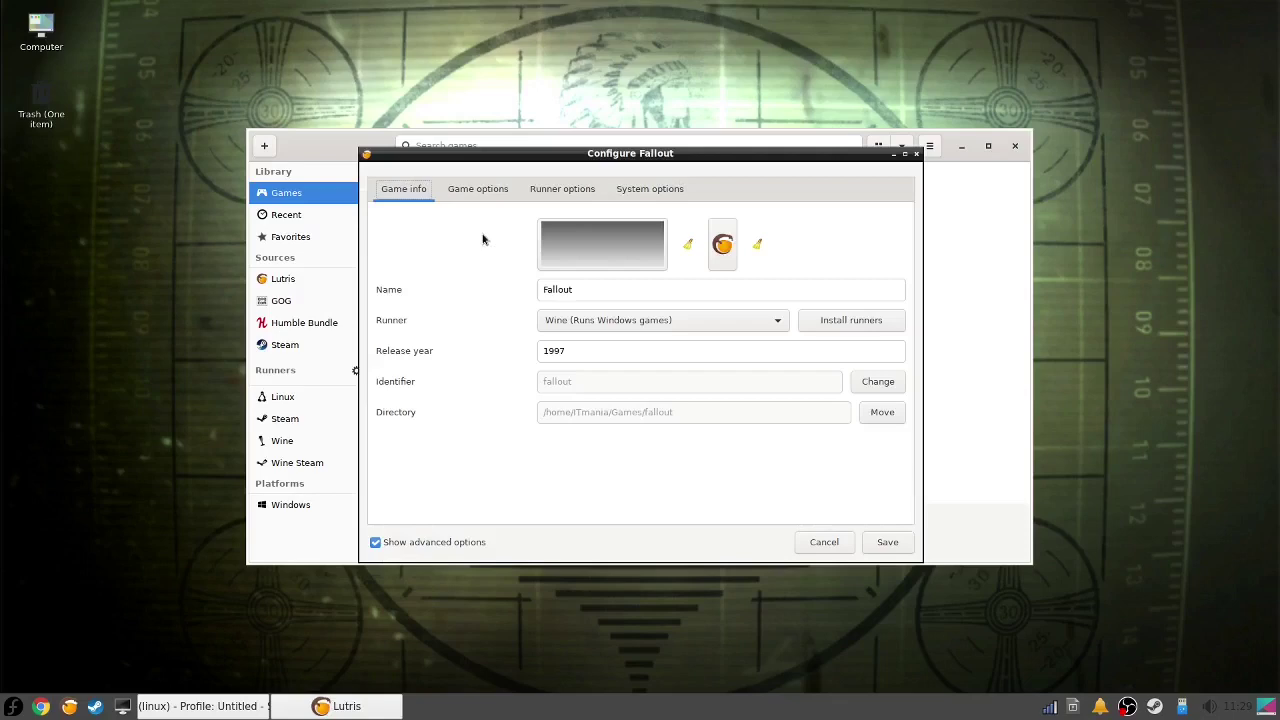
left_click(549, 194)
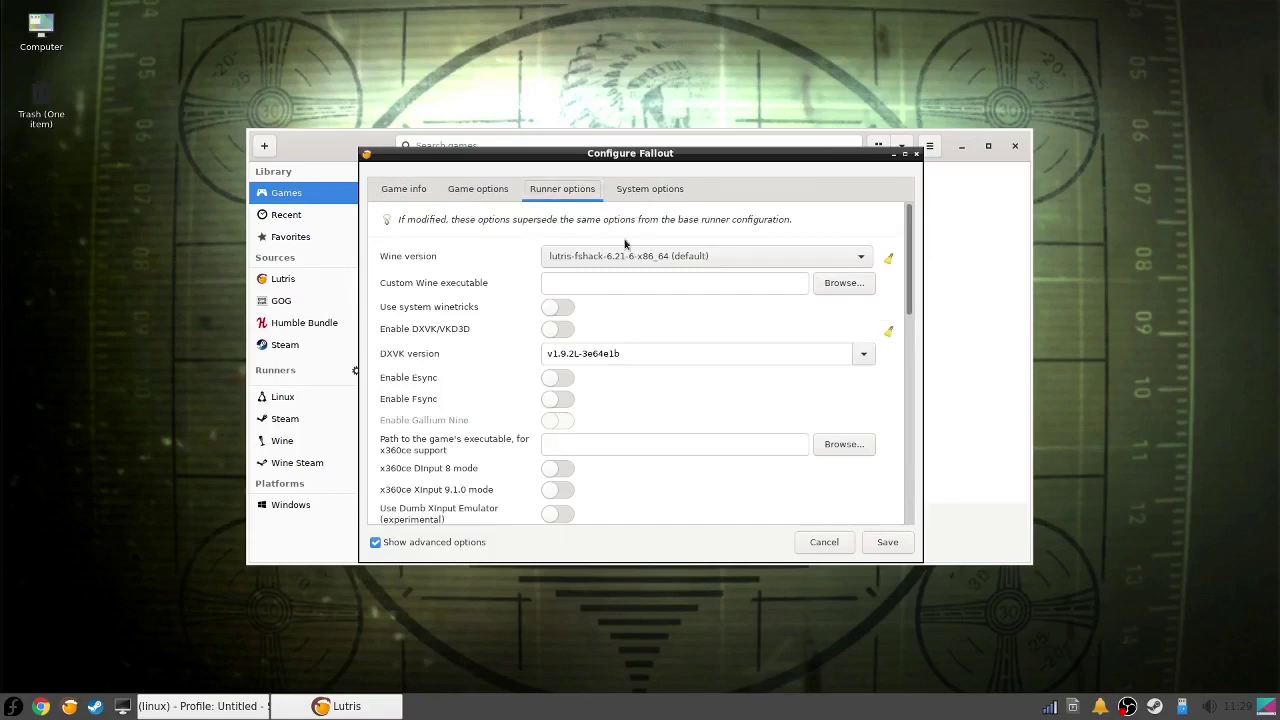
left_click(860, 260)
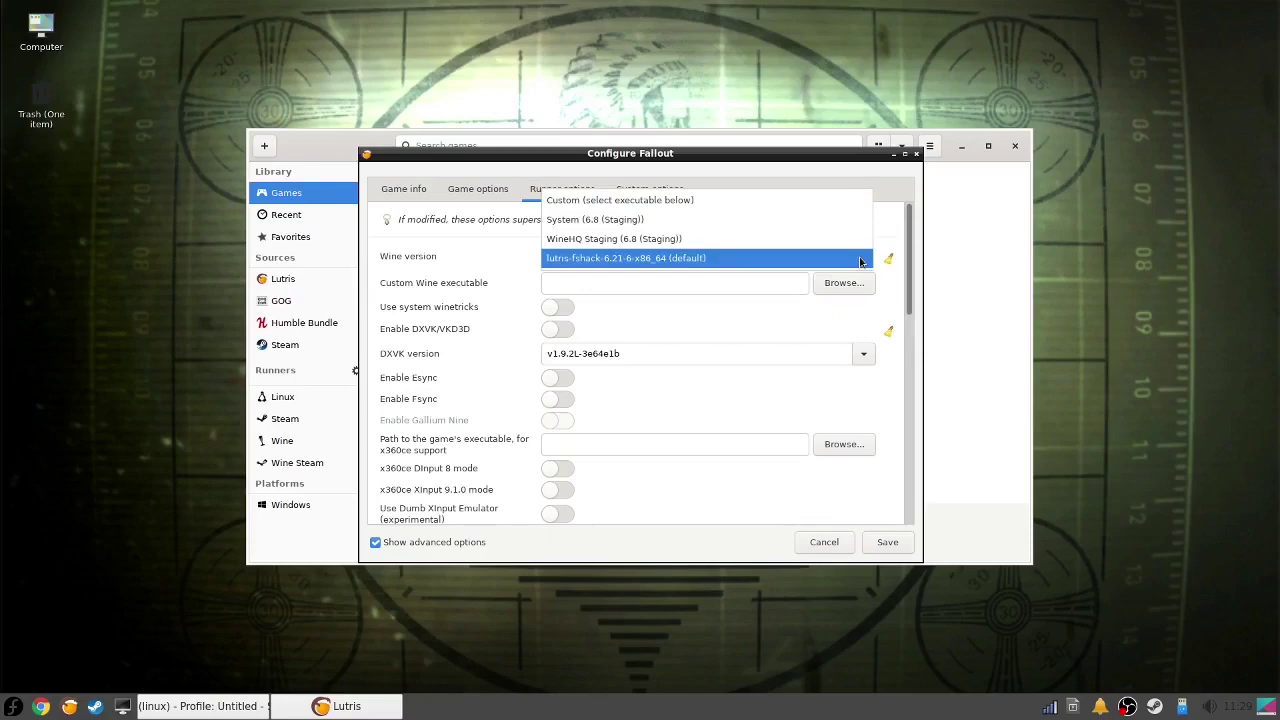
left_click(672, 262)
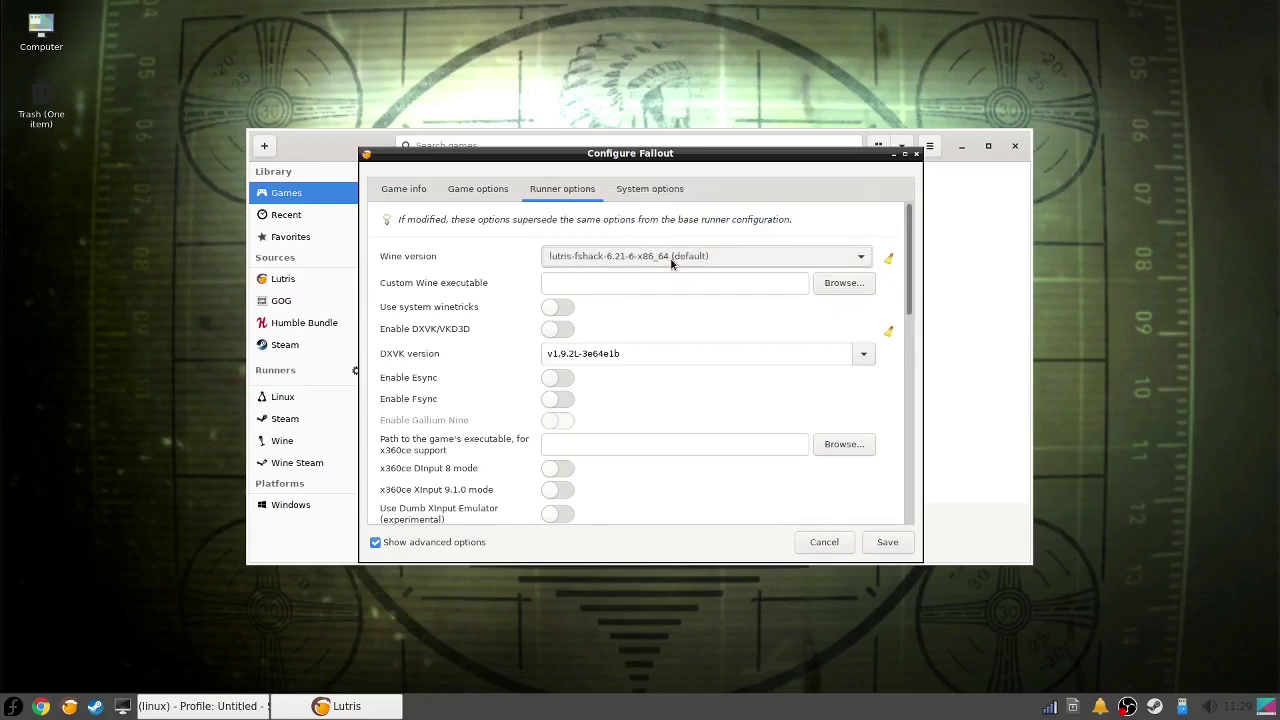
Enable DXVK/VKD3D, Esync, Fsync and the windowed virtual desktop in Fallout's runner options.
left_click(556, 330)
left_click(557, 380)
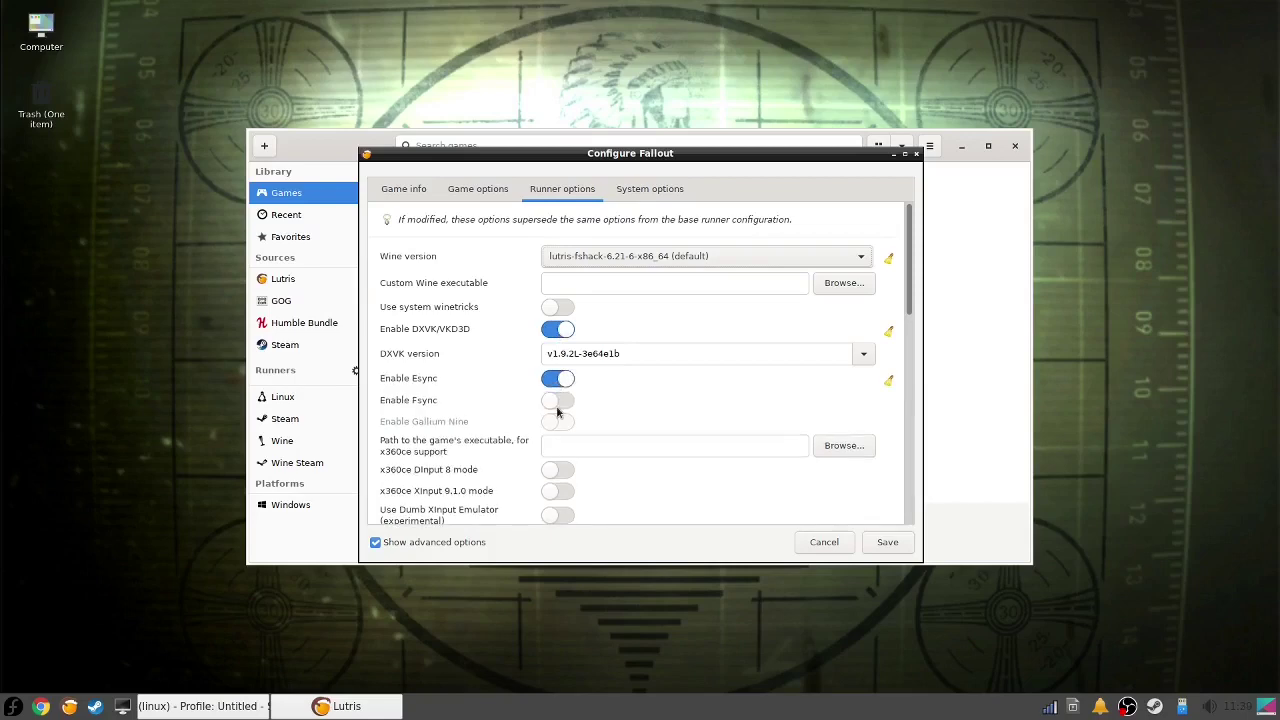
left_click(557, 402)
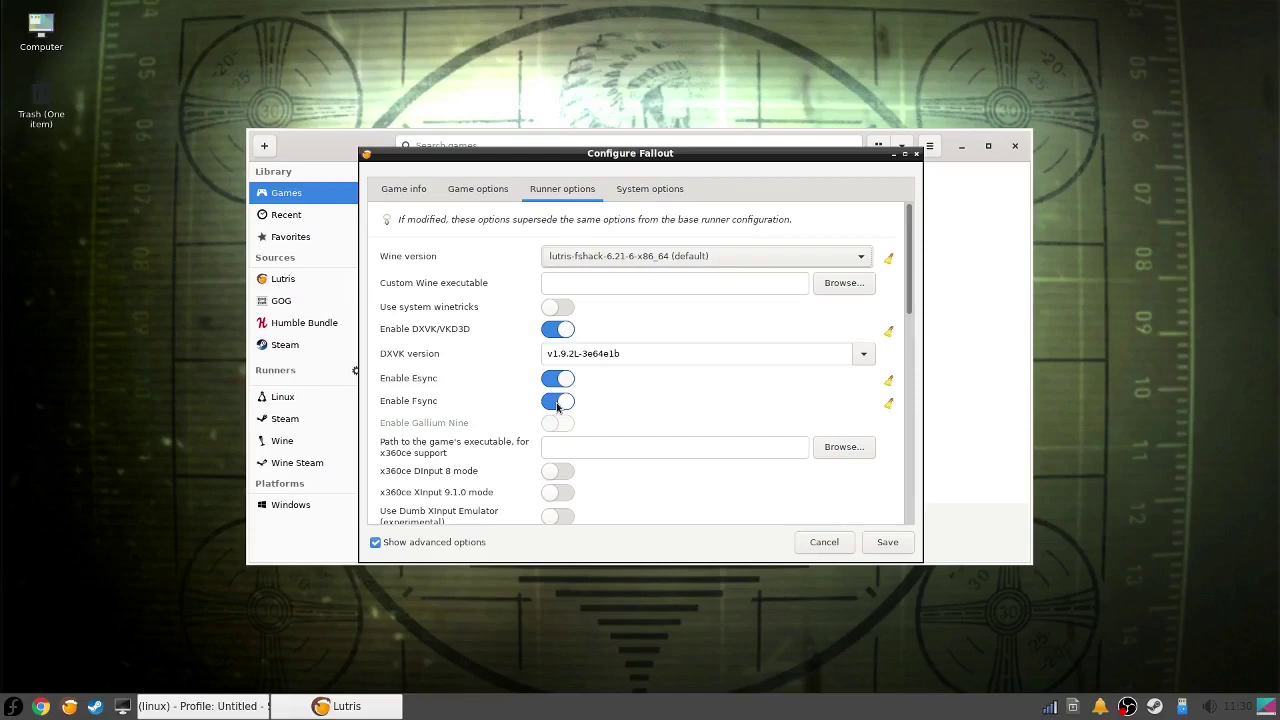
scroll(557, 405, "down", 4)
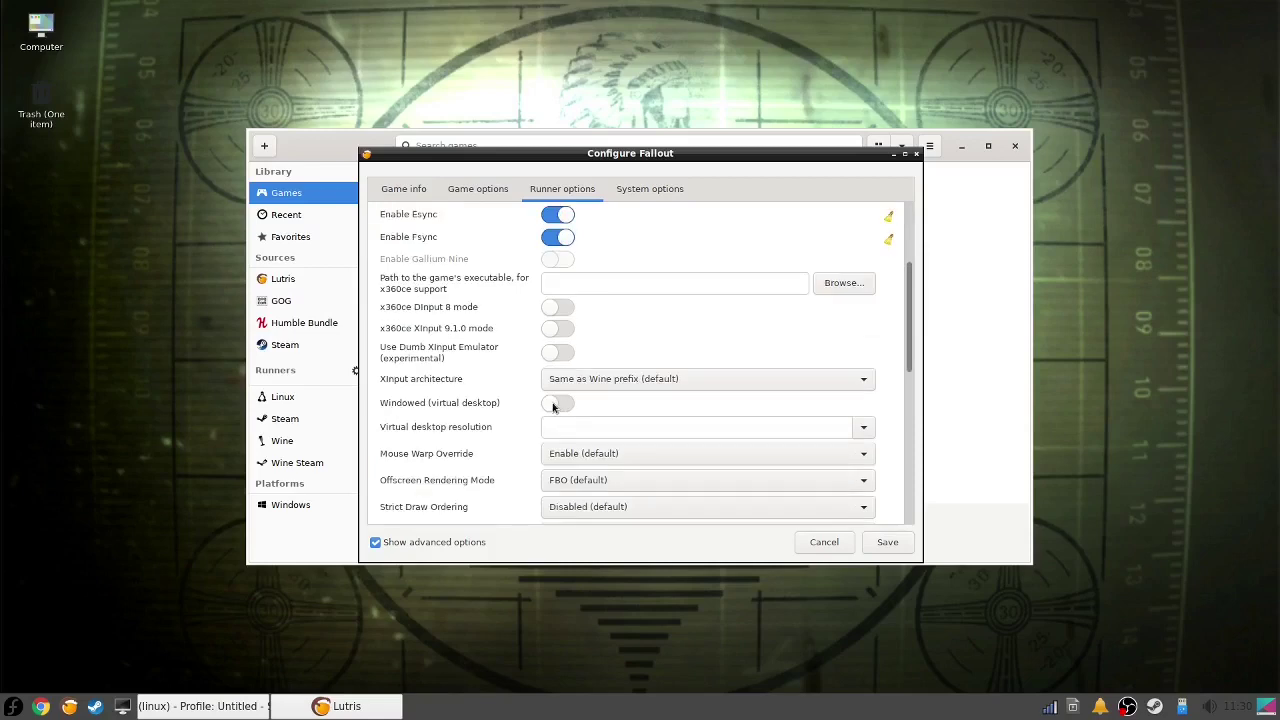
left_click(555, 406)
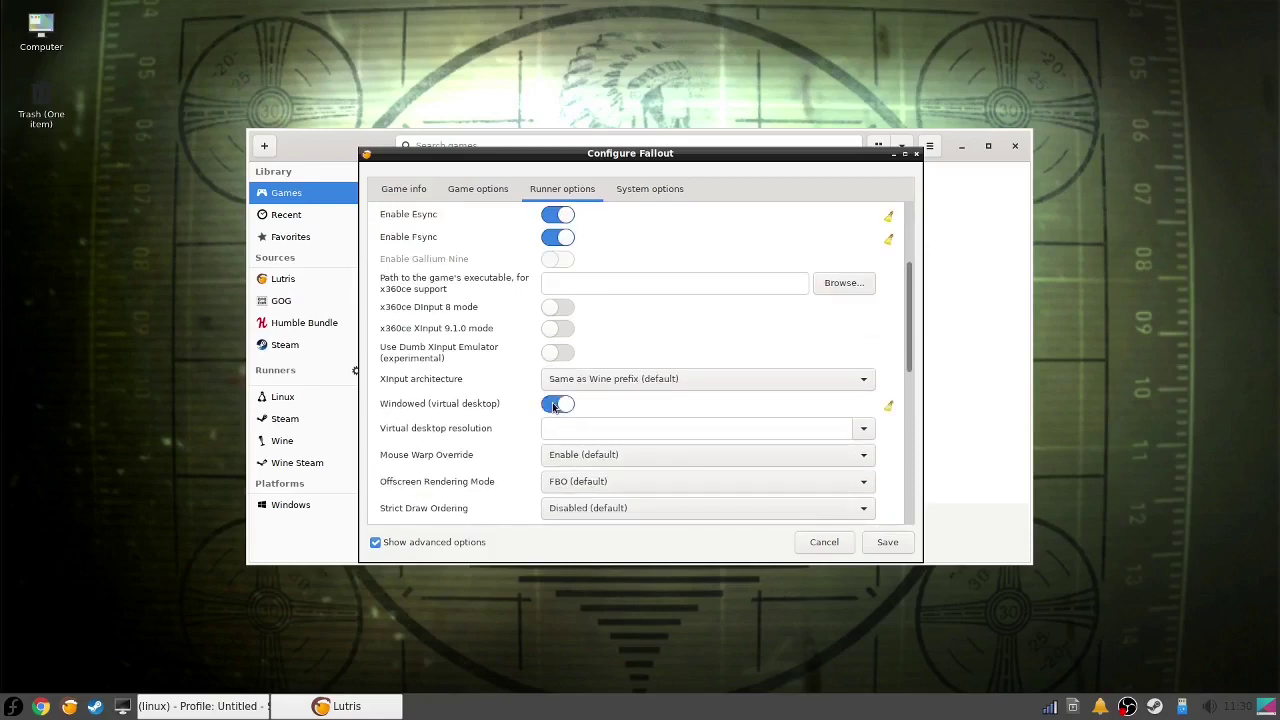
Enable Feral GameMode in Fallout's system options and save the game configuration.
left_click(649, 188)
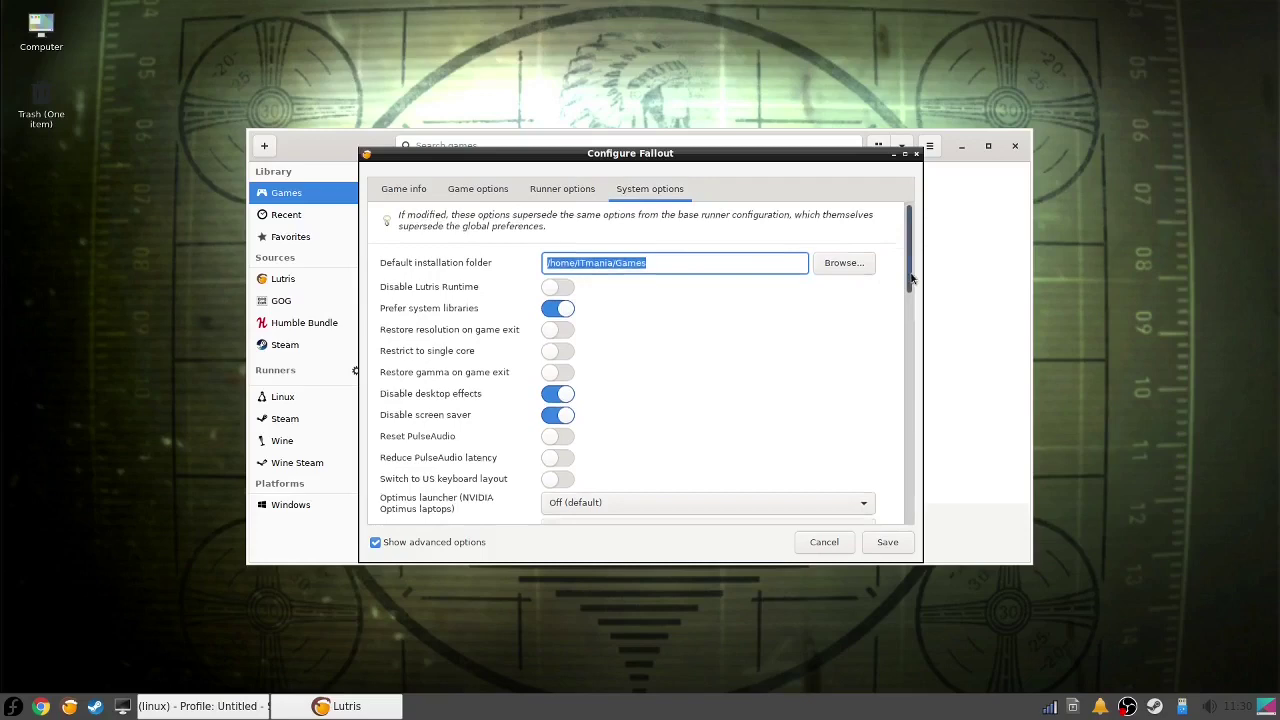
left_click_drag(911, 278, 899, 360)
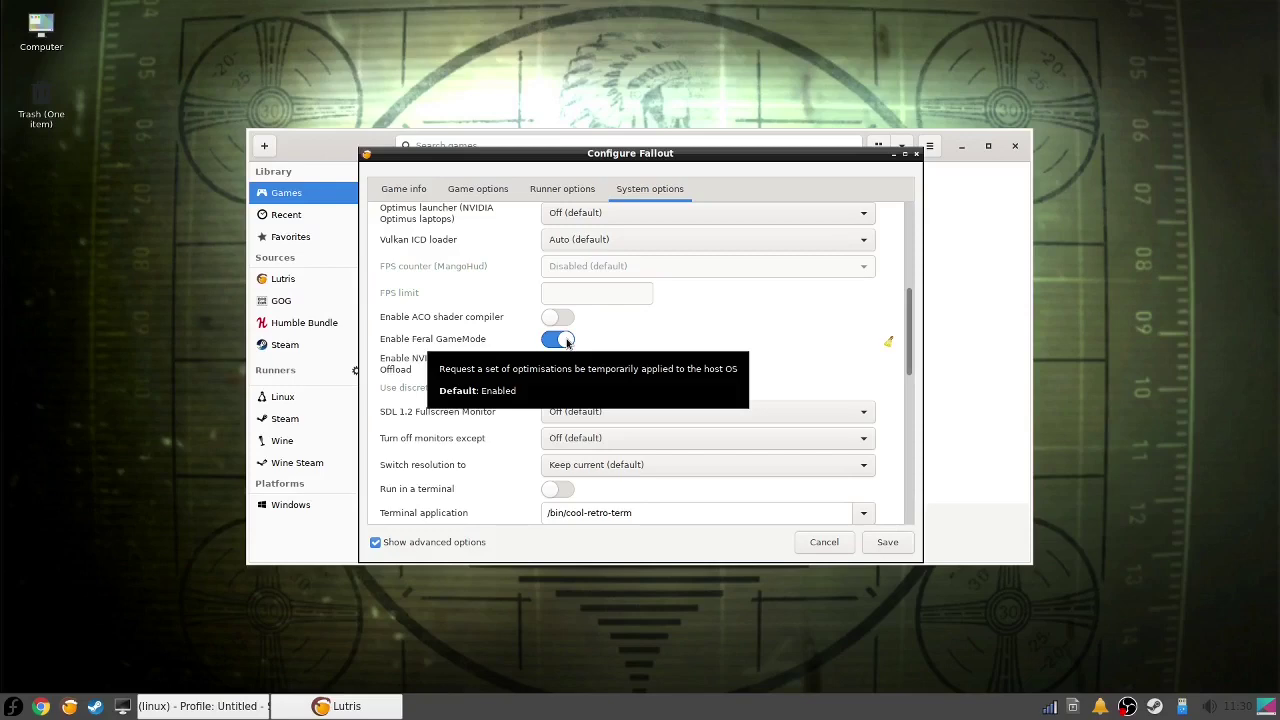
left_click(888, 543)
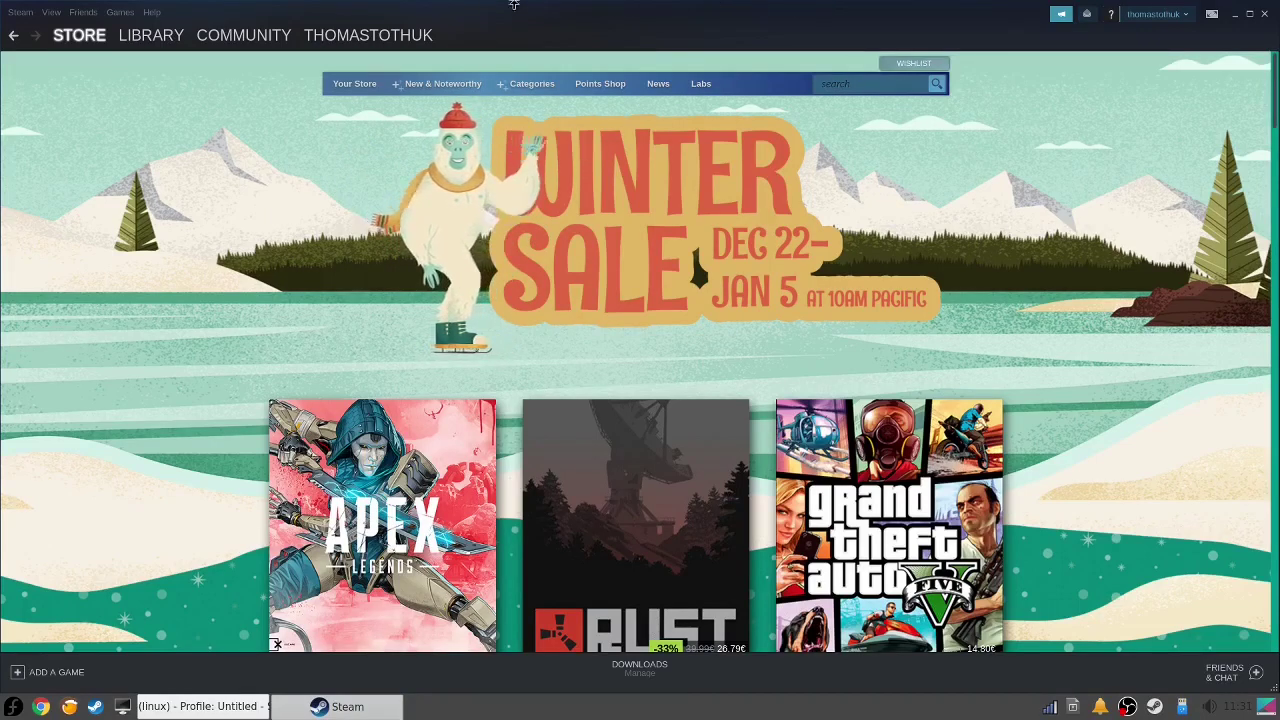
Add falloutw.exe from /home/ITmania/Games/fallout/drive_c/GOG Games/Fallout/ to the Steam library as a non-Steam game.
left_click(145, 38)
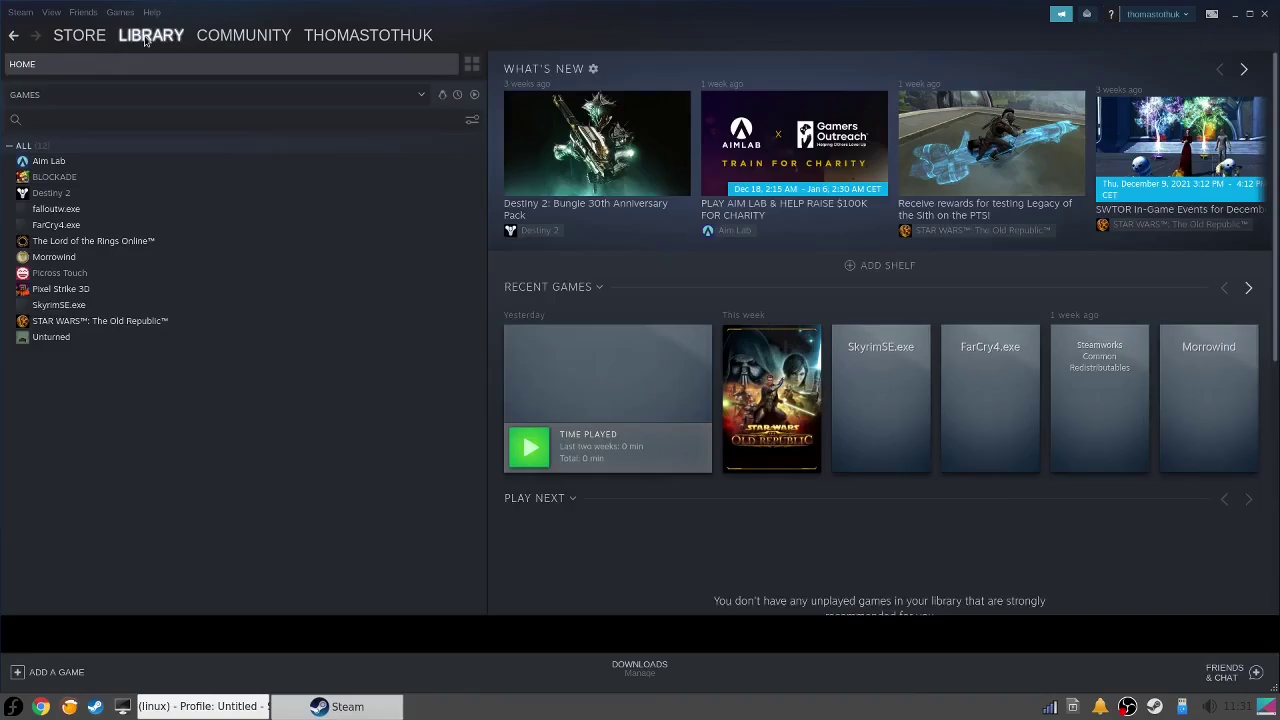
left_click(17, 673)
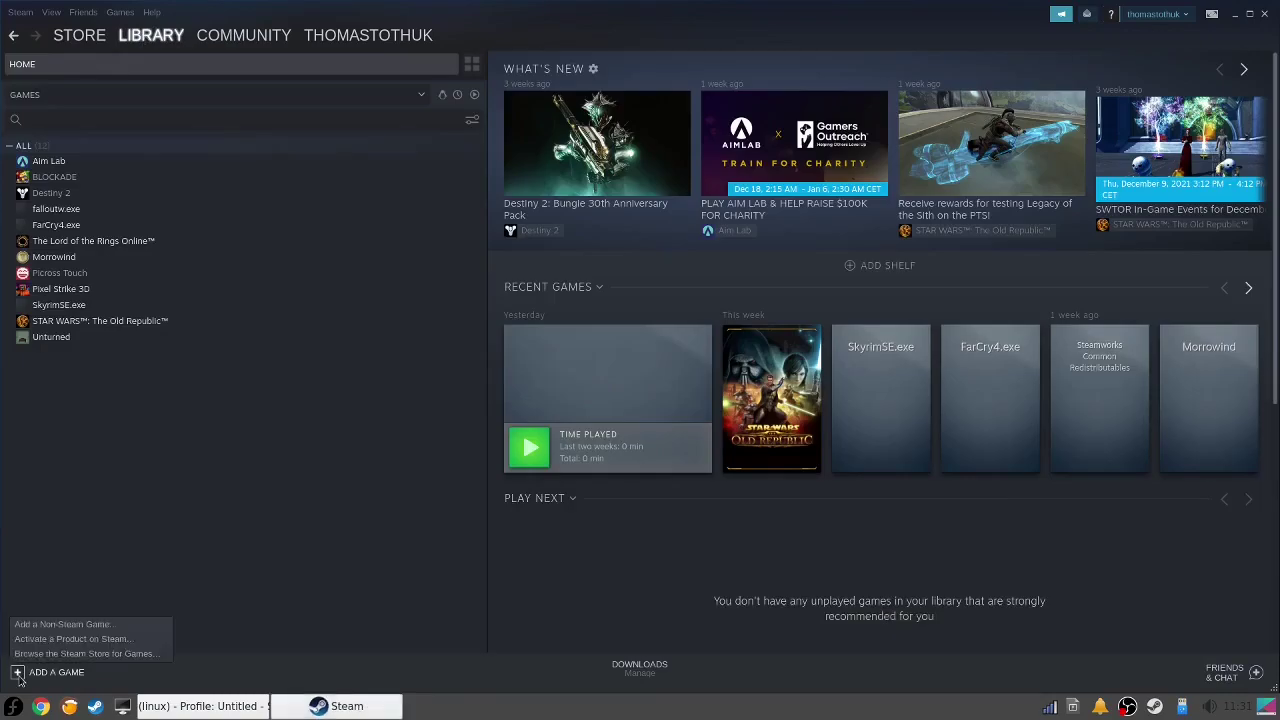
left_click(44, 624)
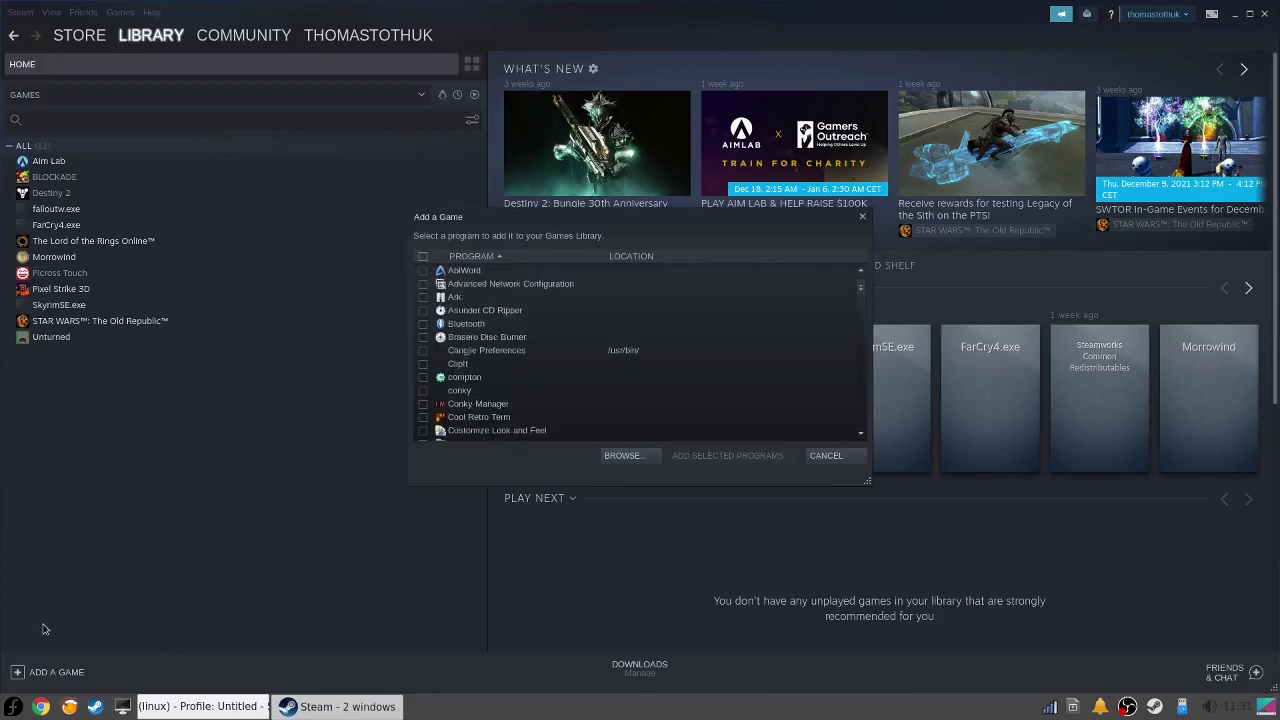
left_click(624, 456)
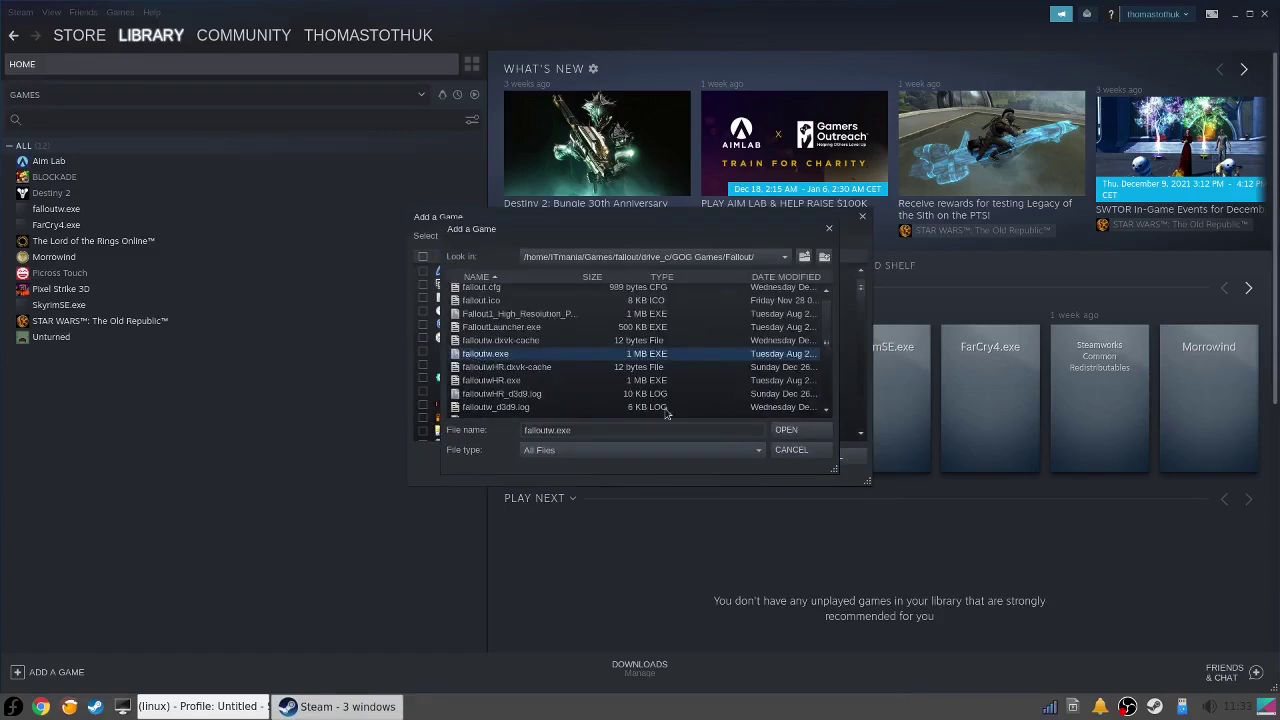
left_click(787, 431)
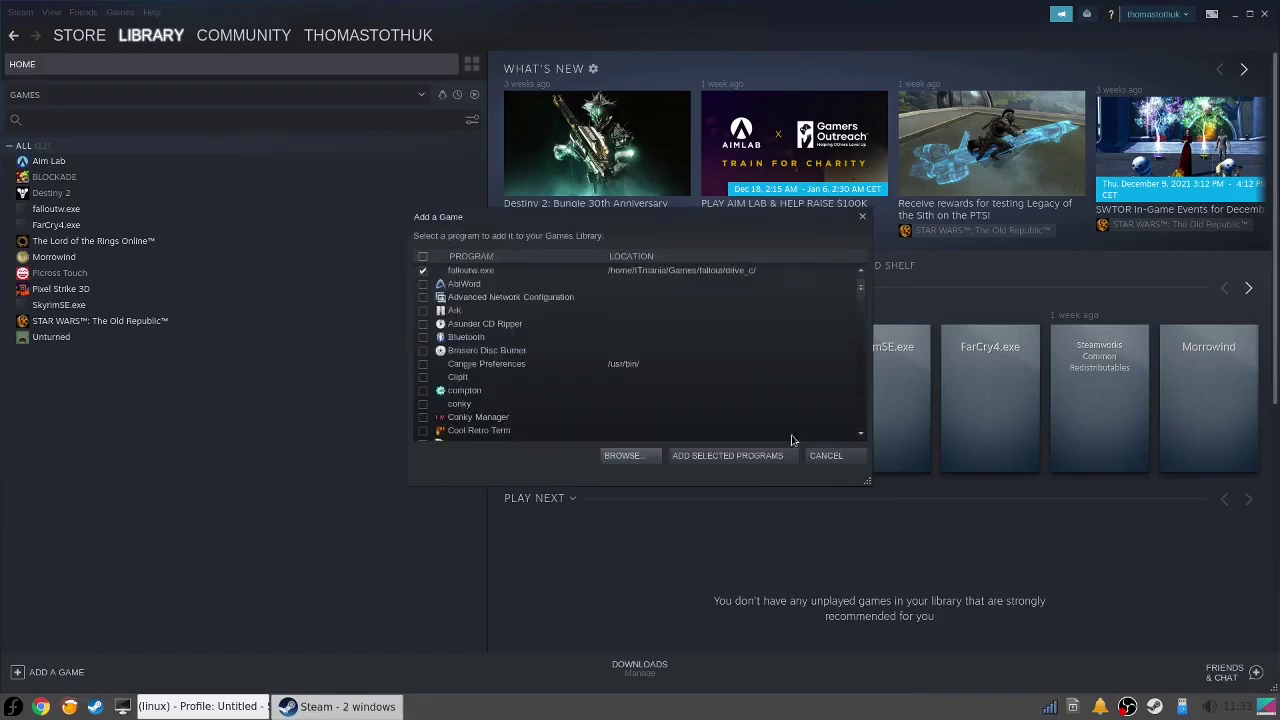
left_click(708, 456)
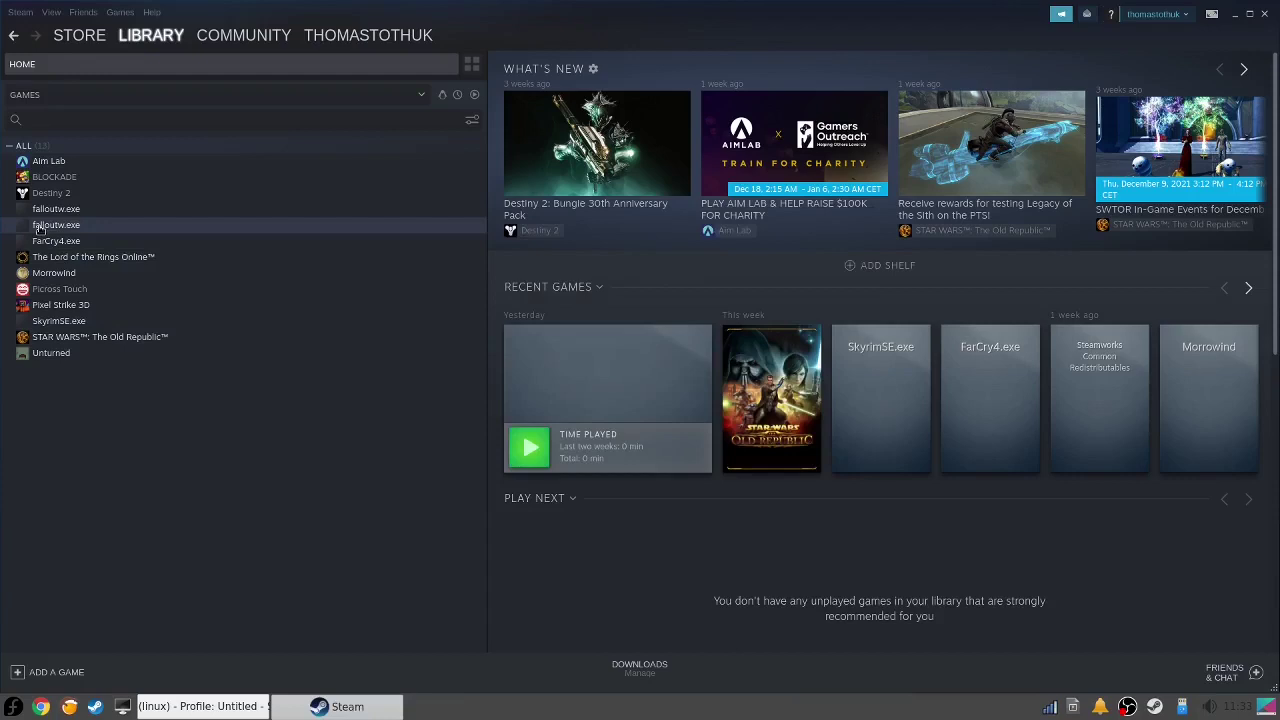
Force the use of a Steam Play compatibility tool in the falloutw.exe properties, keeping Proton Experimental as the version.
left_click(38, 226)
right_click(58, 214)
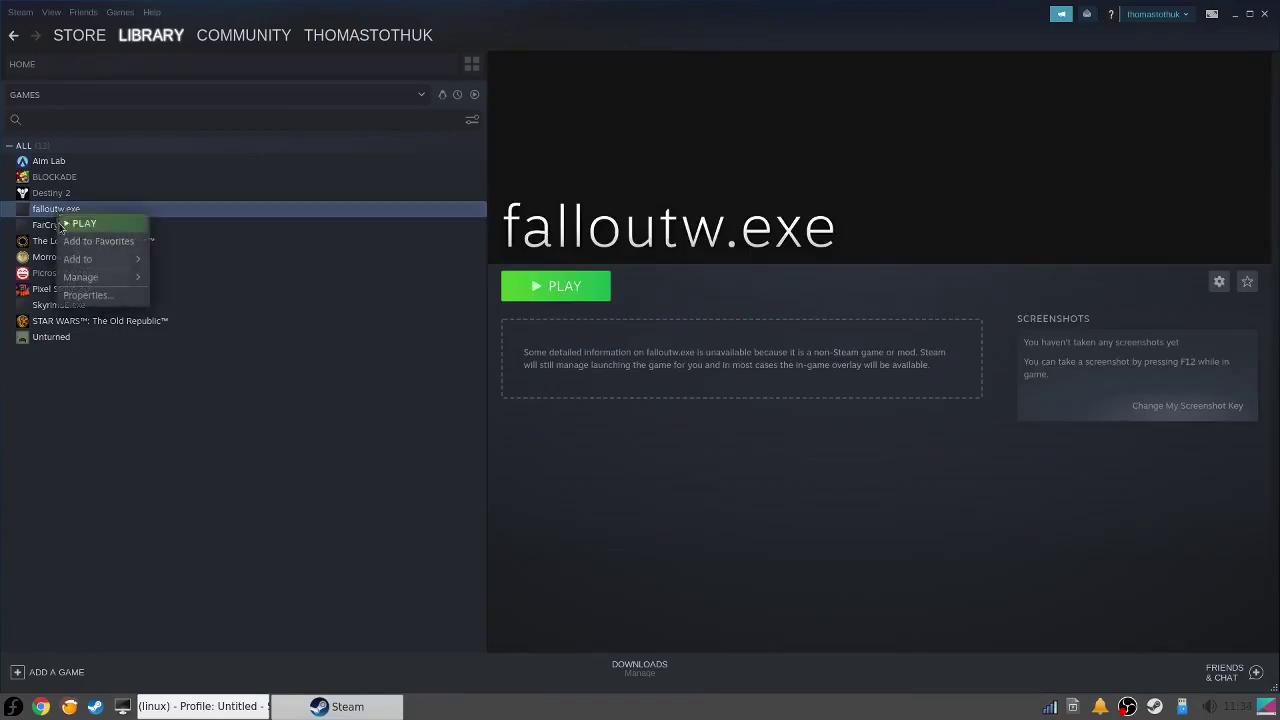
left_click(83, 297)
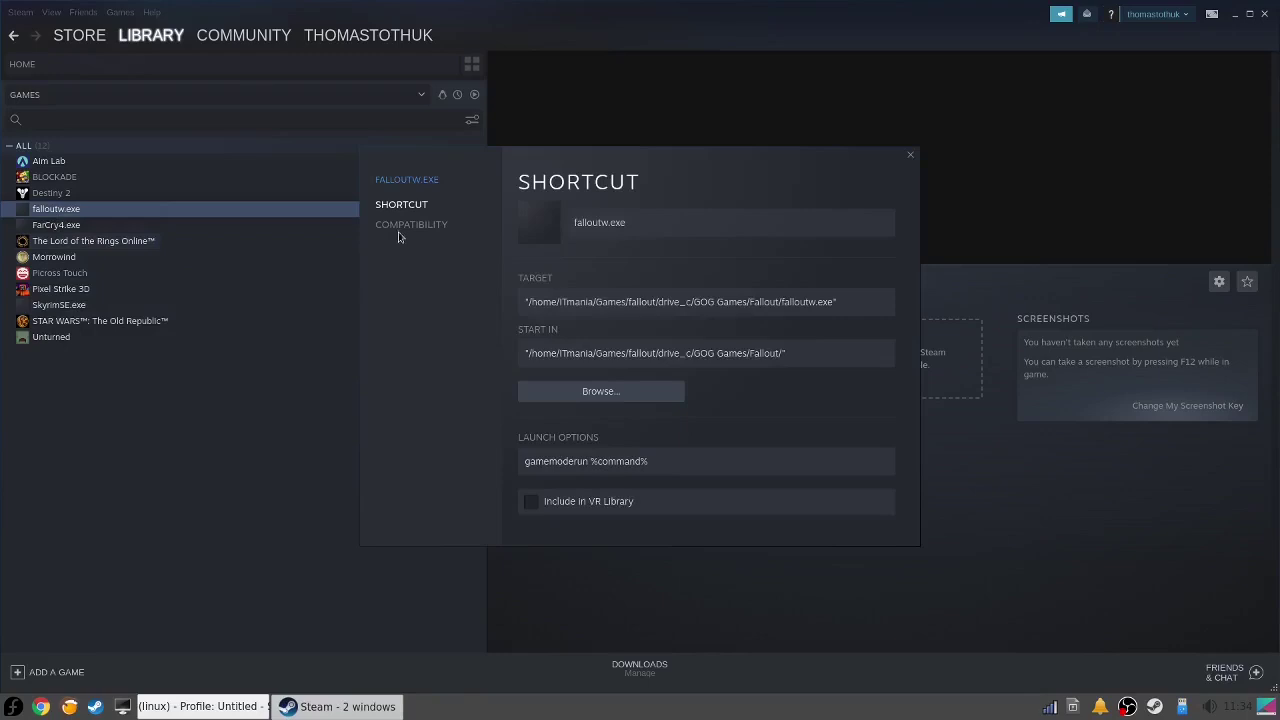
left_click(418, 229)
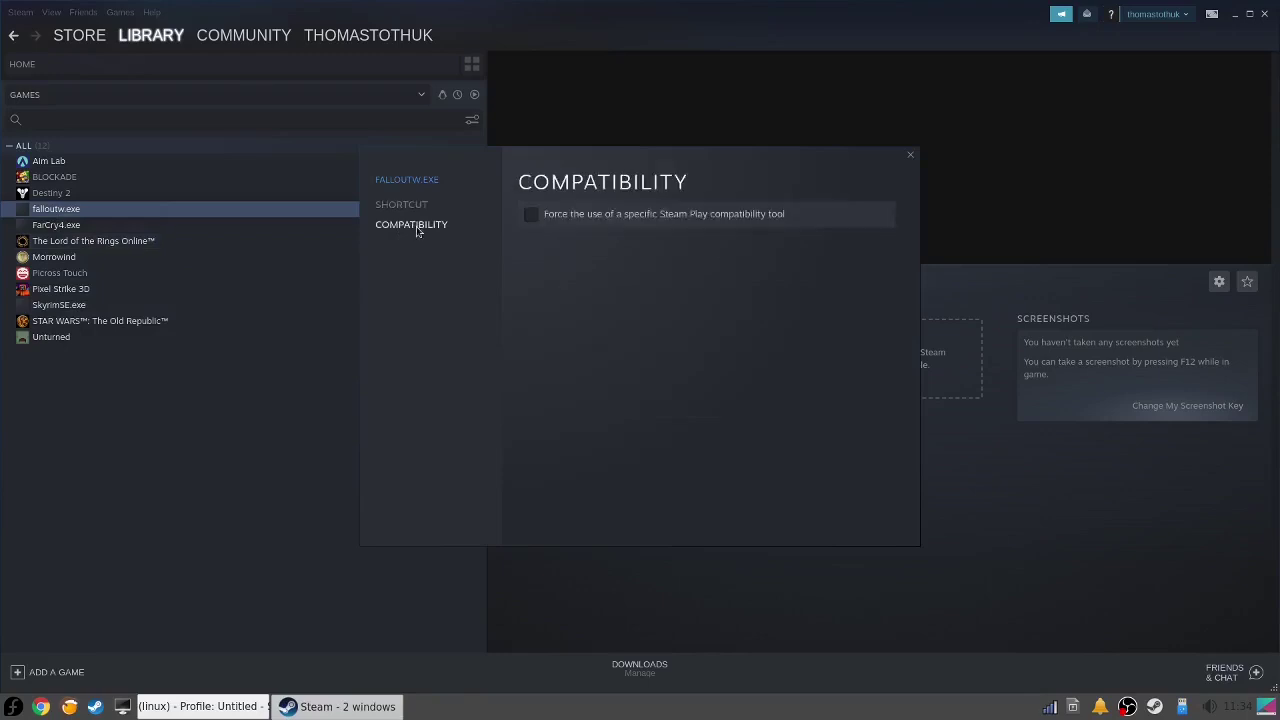
left_click(531, 216)
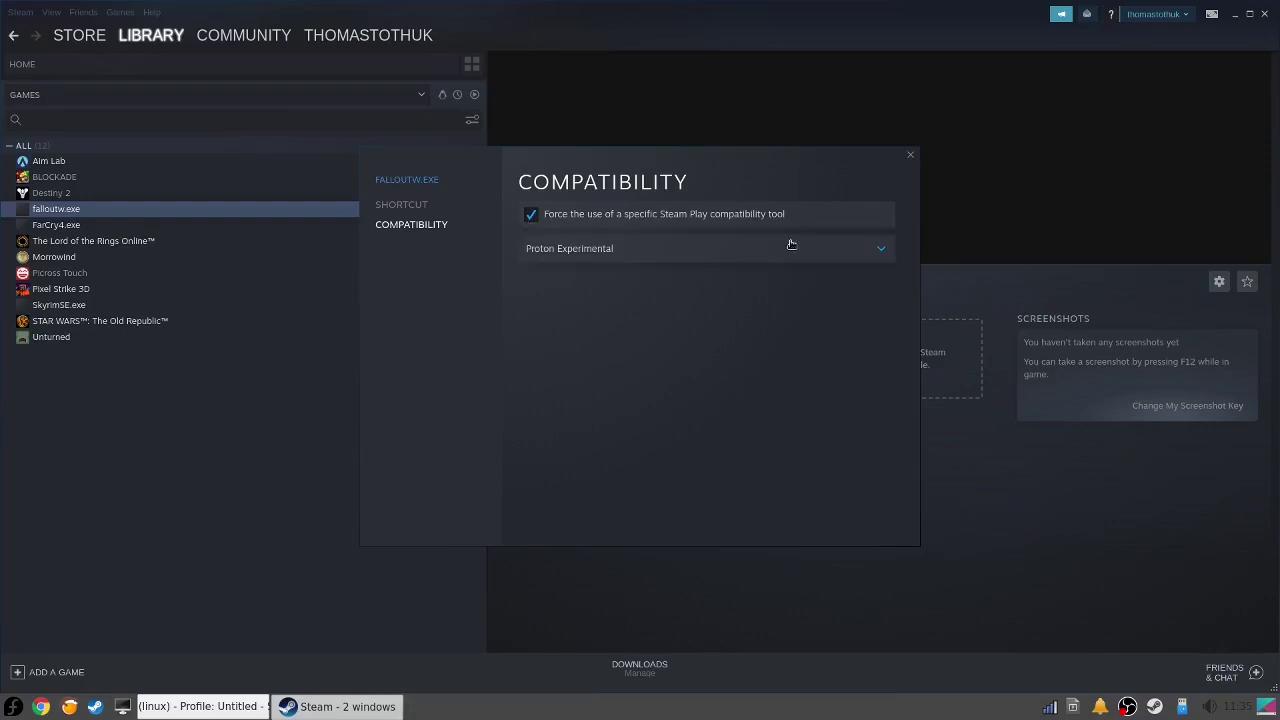
left_click(881, 252)
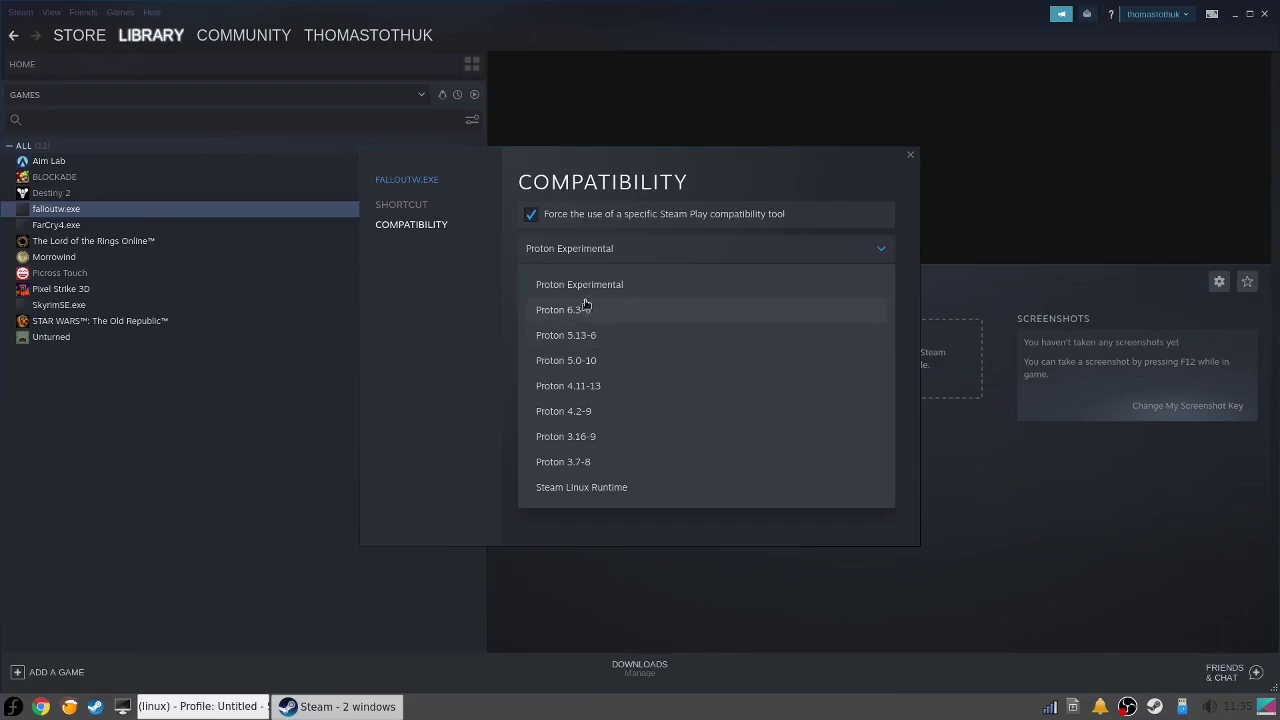
left_click(884, 252)
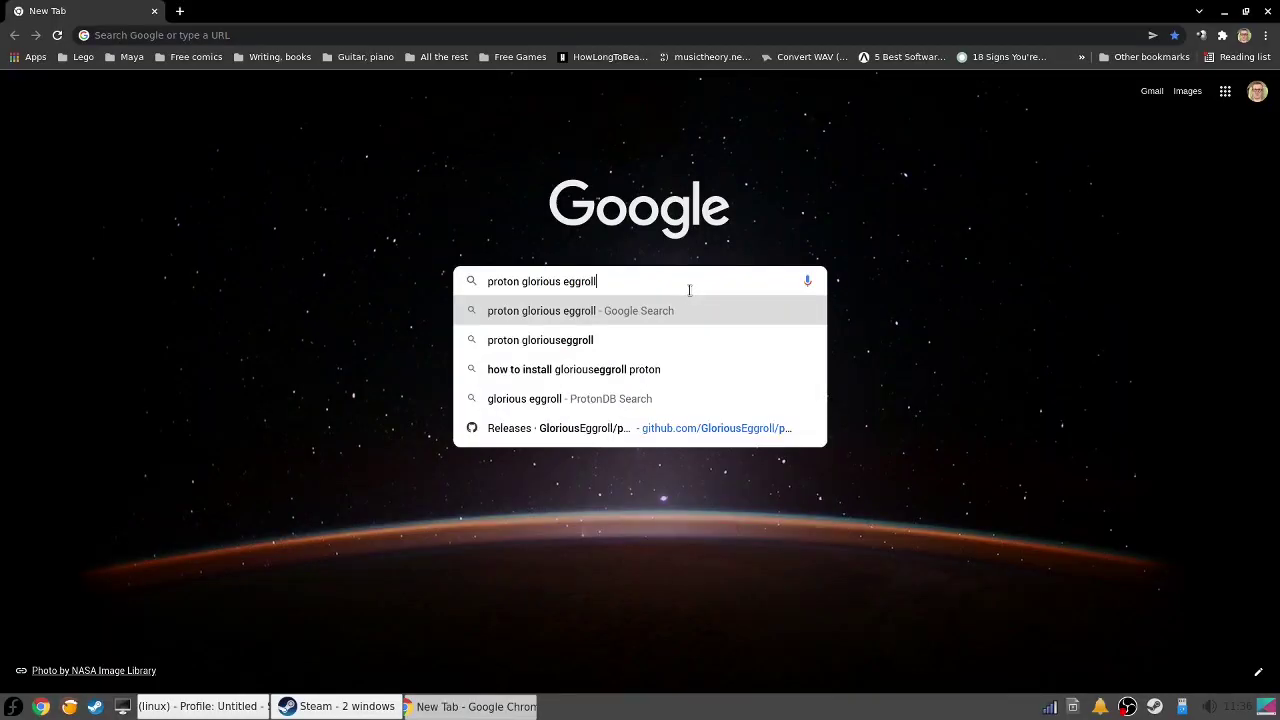
Search Google for "proton glorious eggroll" and view the latest release's assets on the GloriousEggroll/proton-ge-custom GitHub releases page.
key("Return")
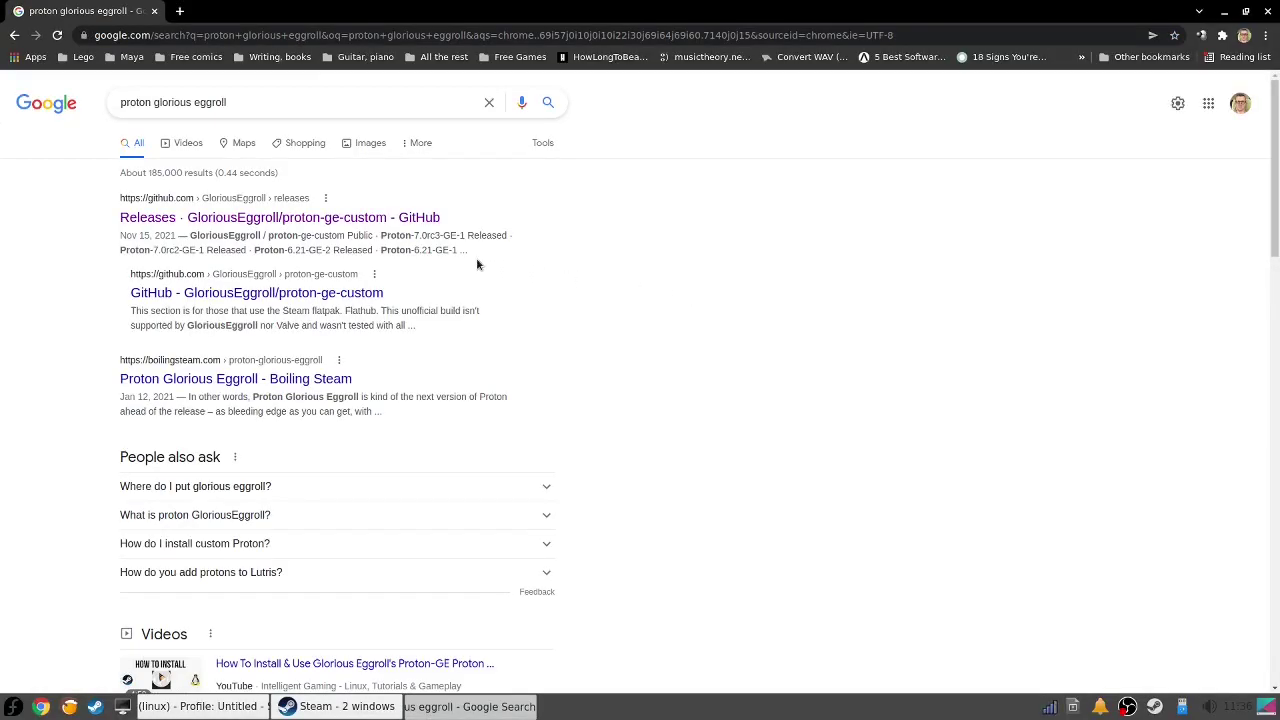
left_click(312, 220)
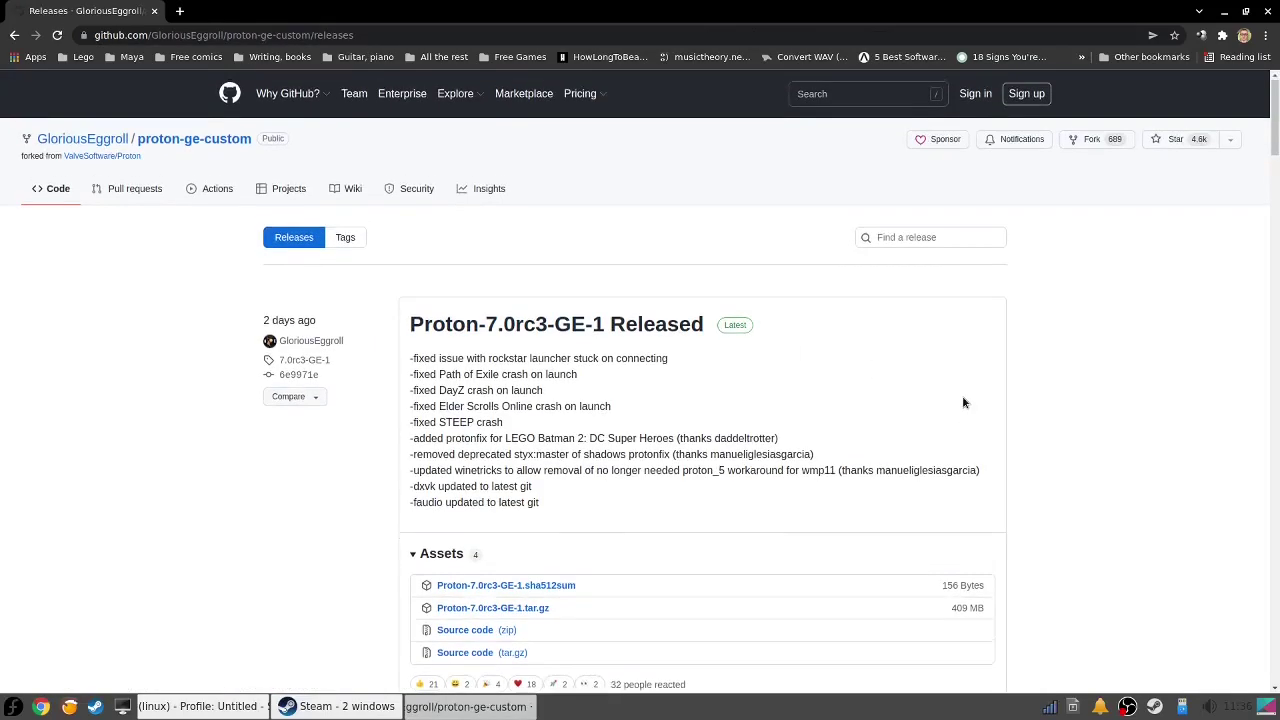
scroll(963, 402, "down", 3)
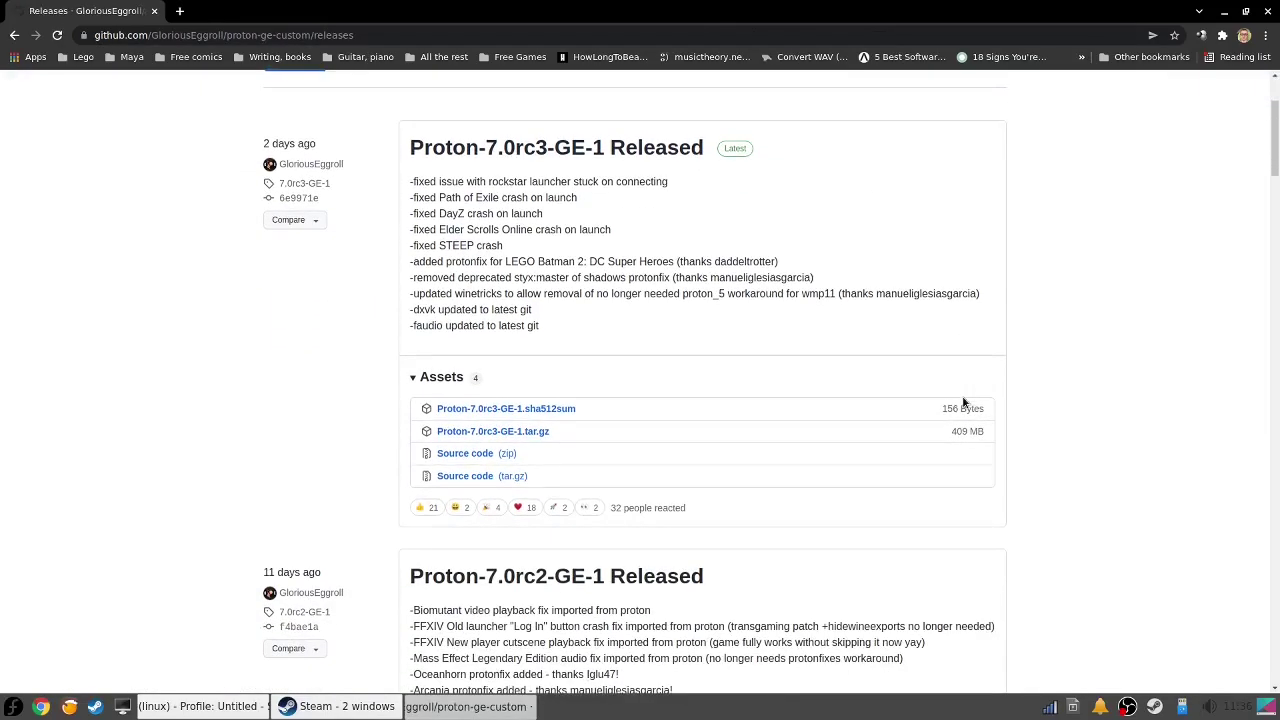
Switch to Steam, replace the falloutw.exe launch options with "wine_fullscreen_FSR=1 %command%", and launch the game.
left_click(335, 706)
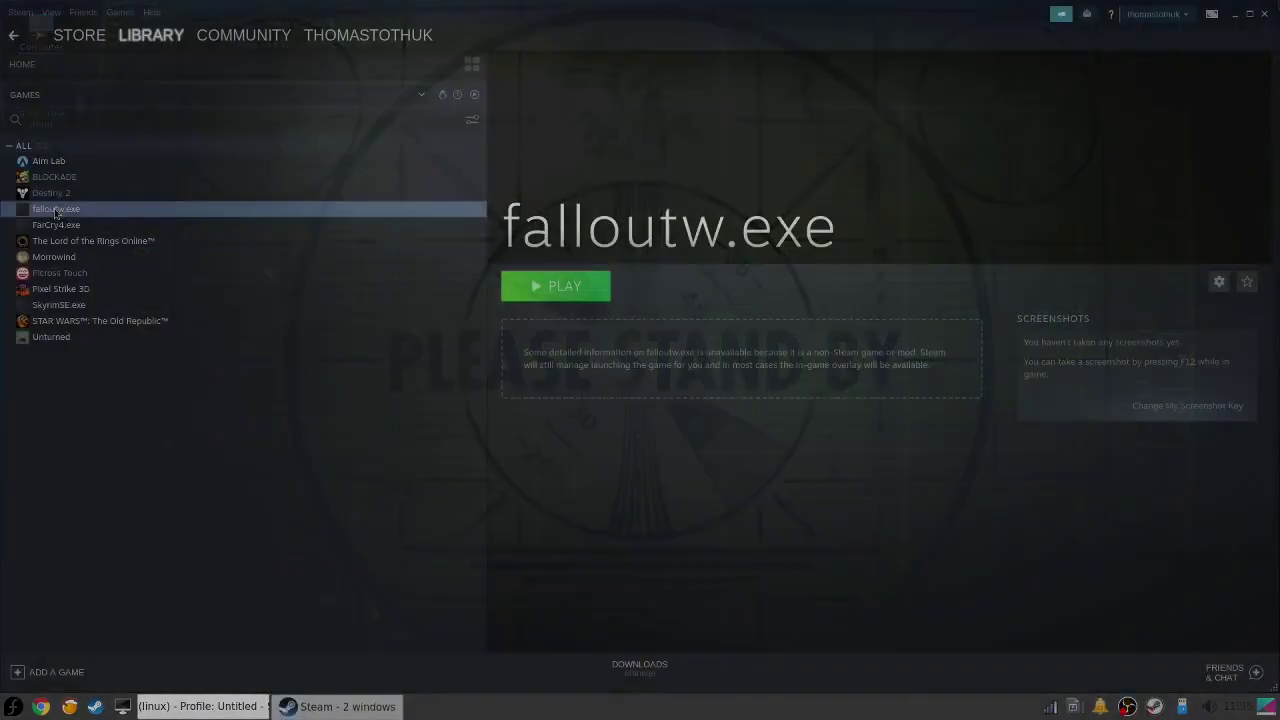
right_click(57, 209)
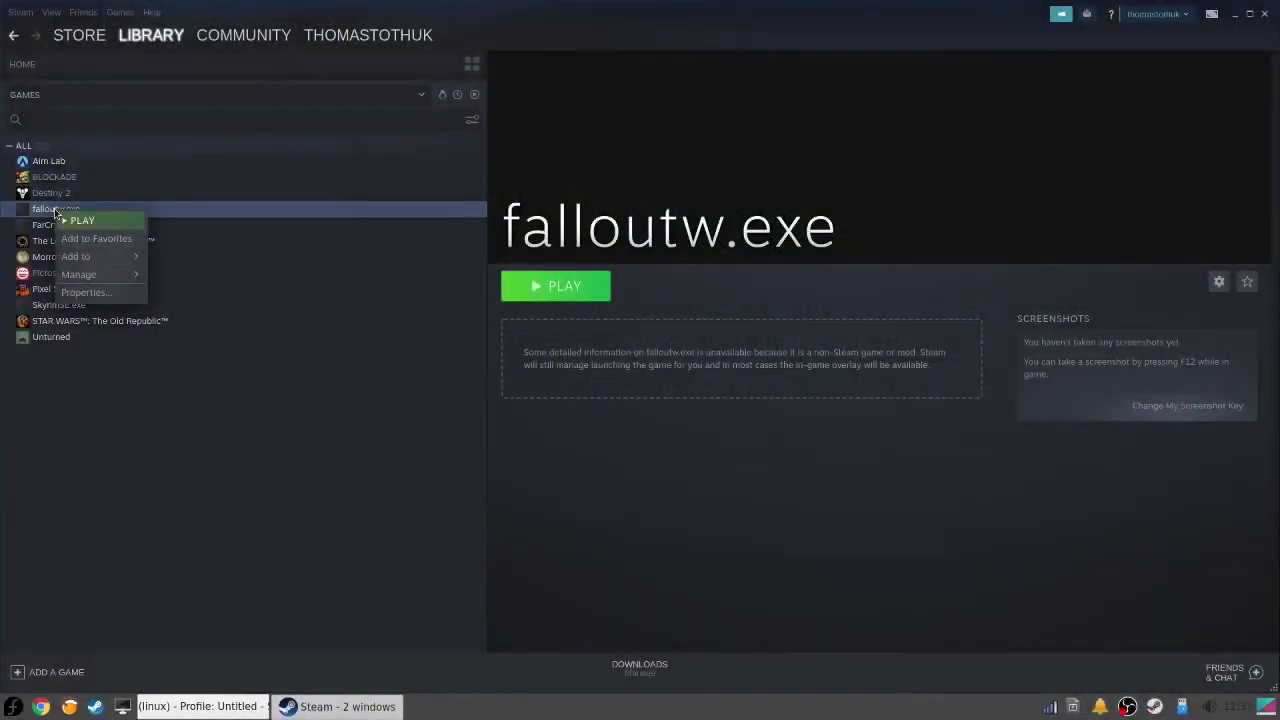
left_click(88, 292)
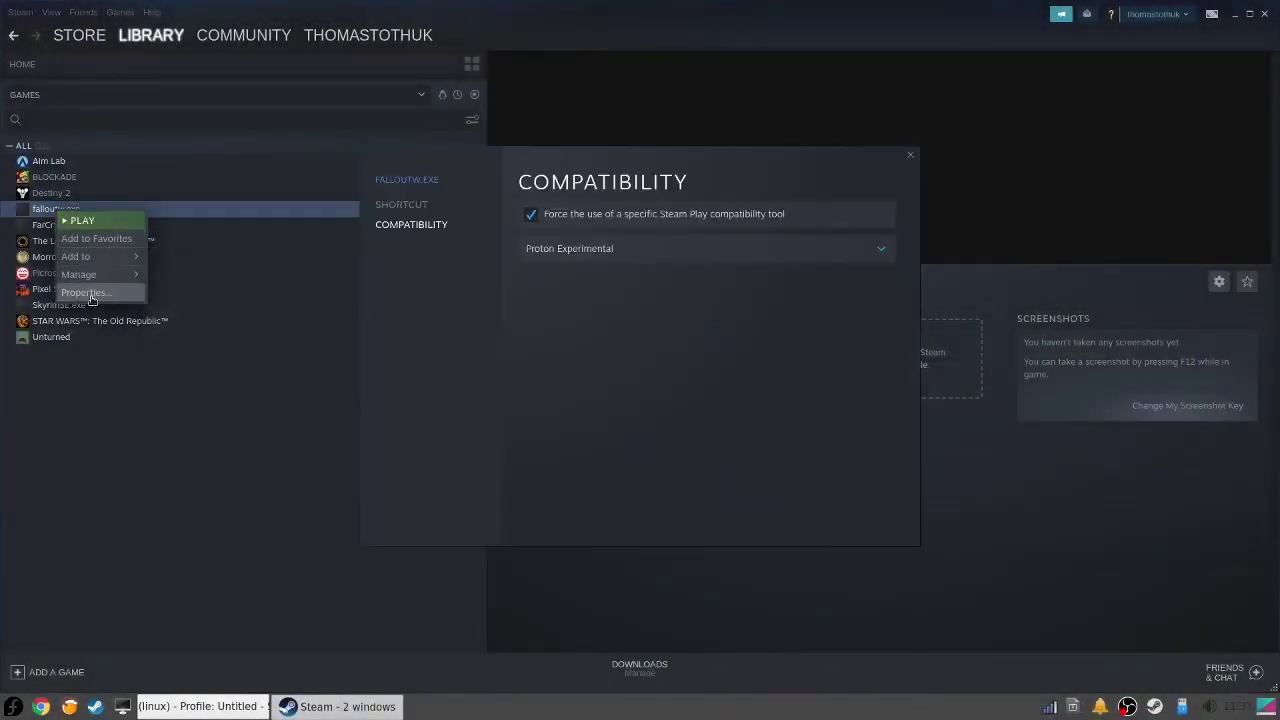
left_click(419, 207)
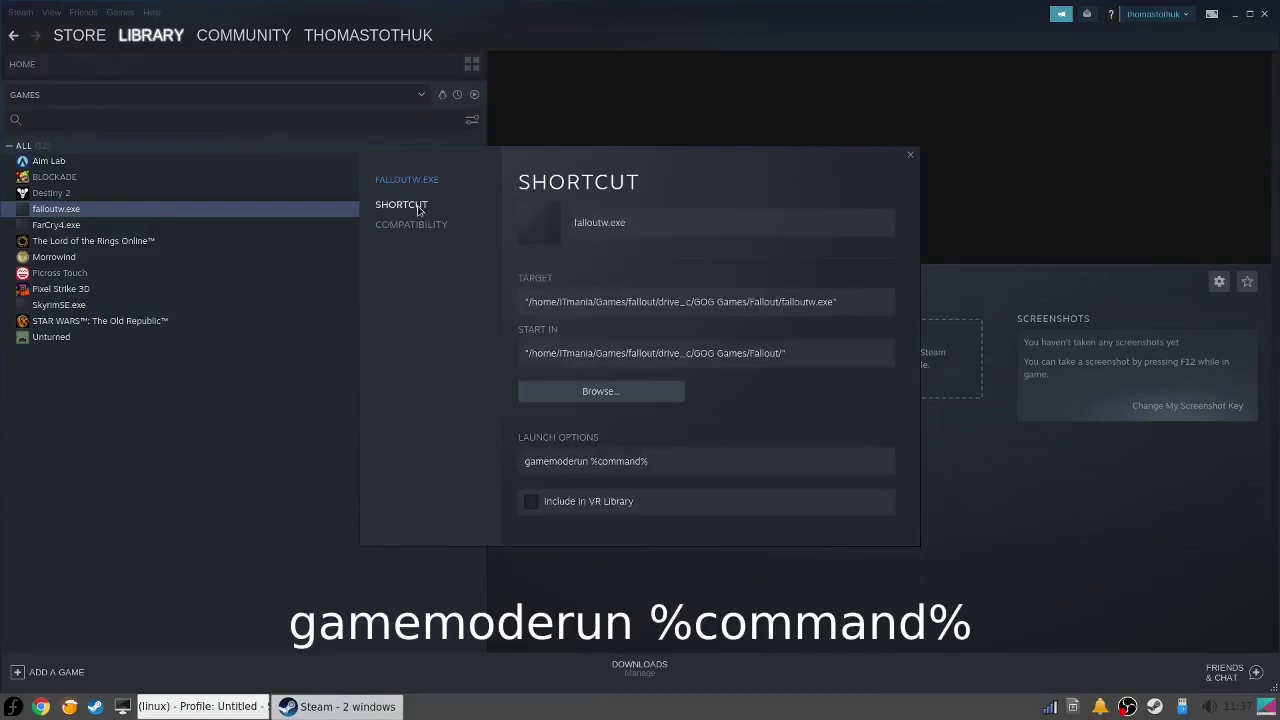
left_click(659, 466)
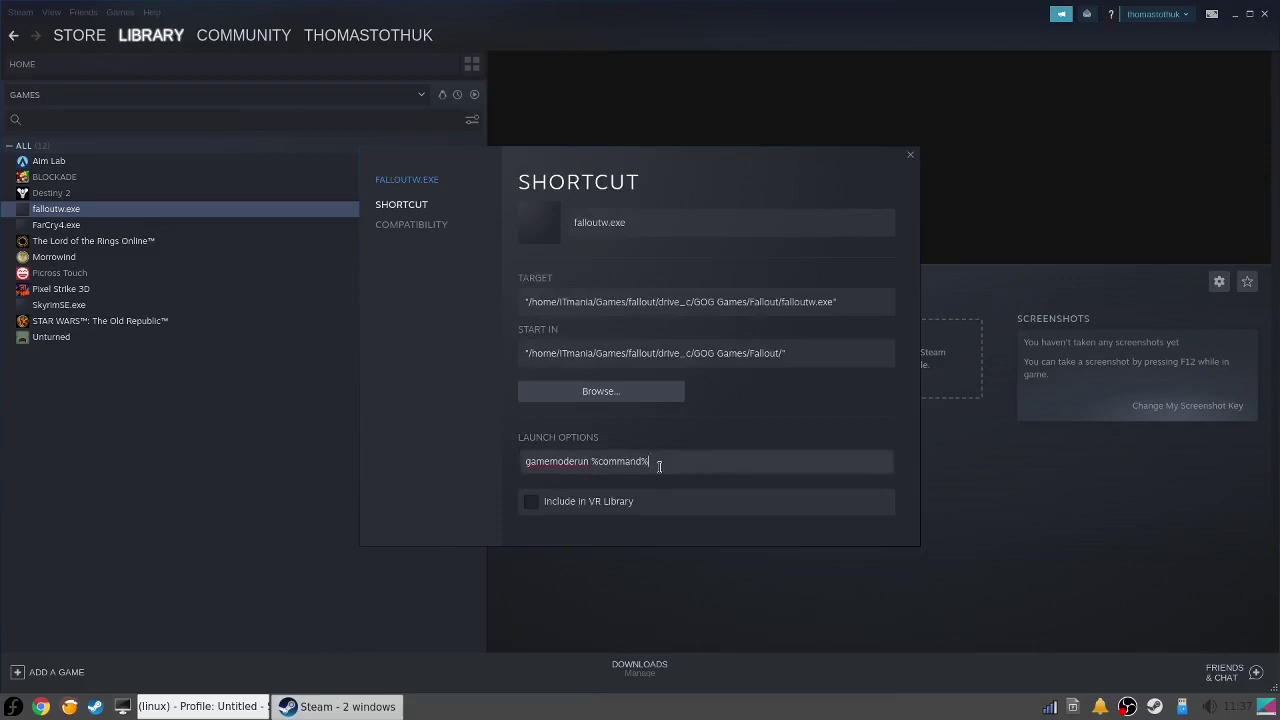
key("ctrl+a")
type("wine_")
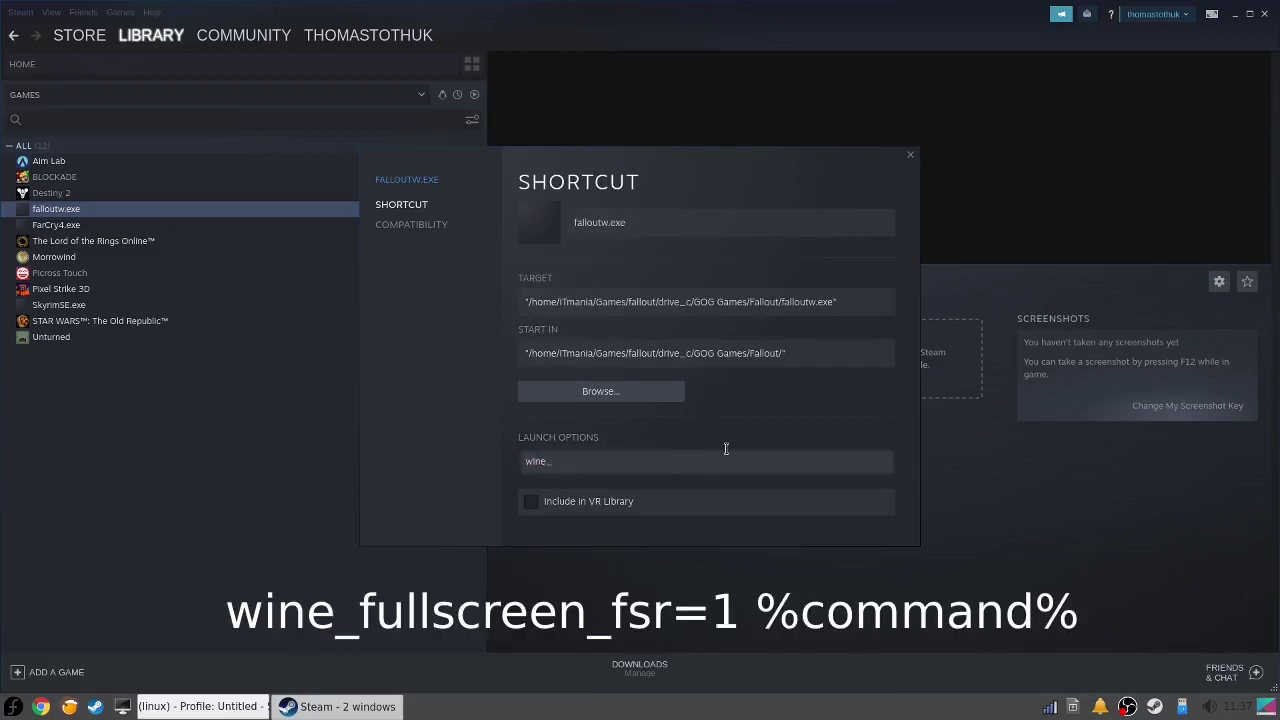
type("fullscreen_FSR=1 %command%")
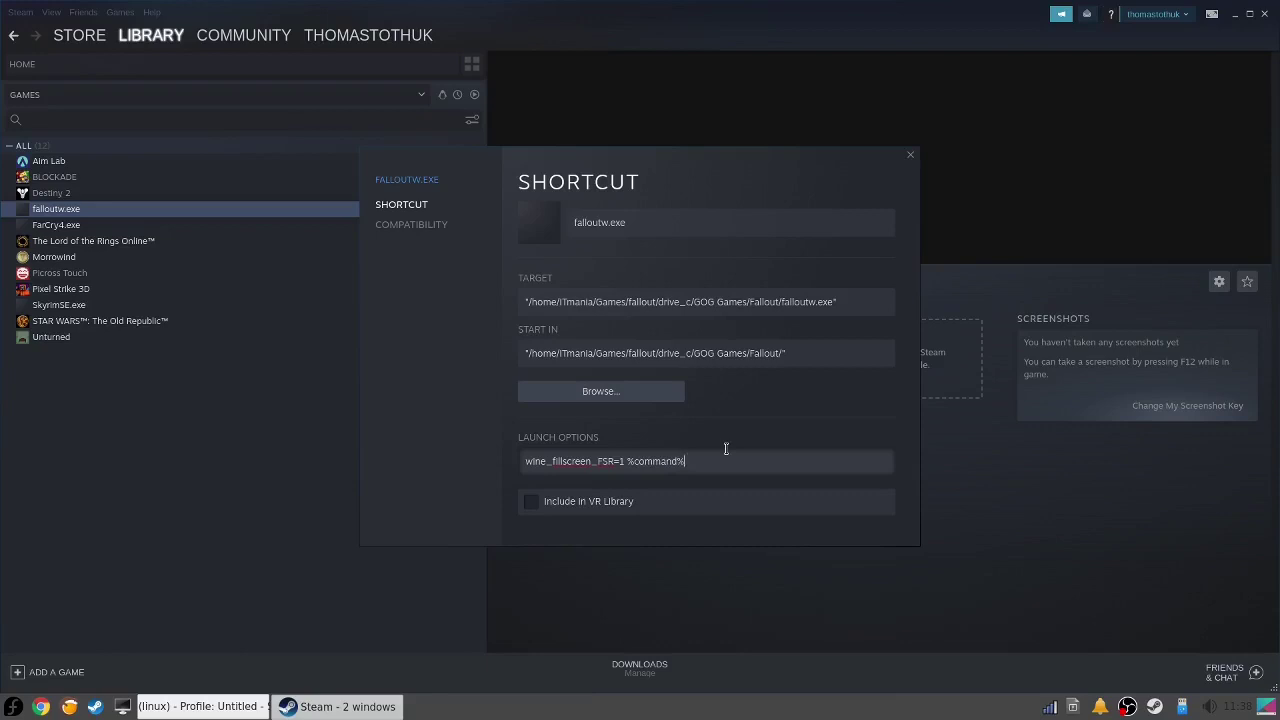
key("Escape")
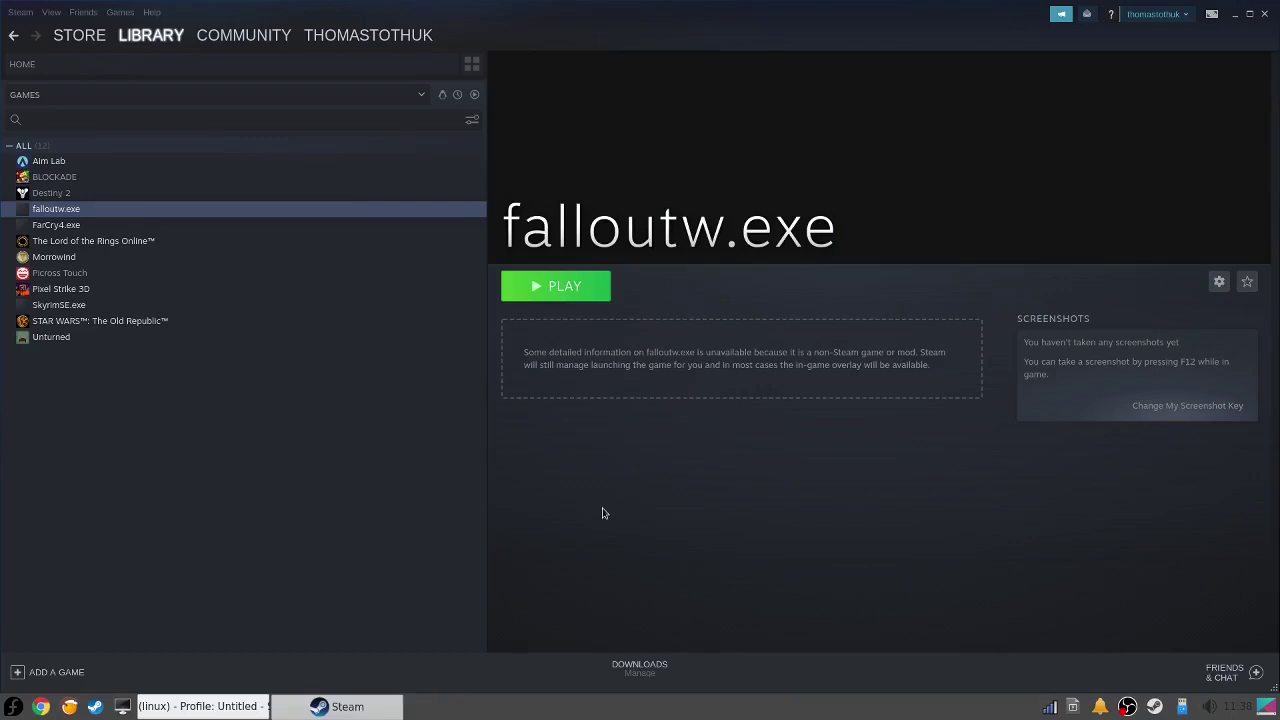
left_click(567, 287)
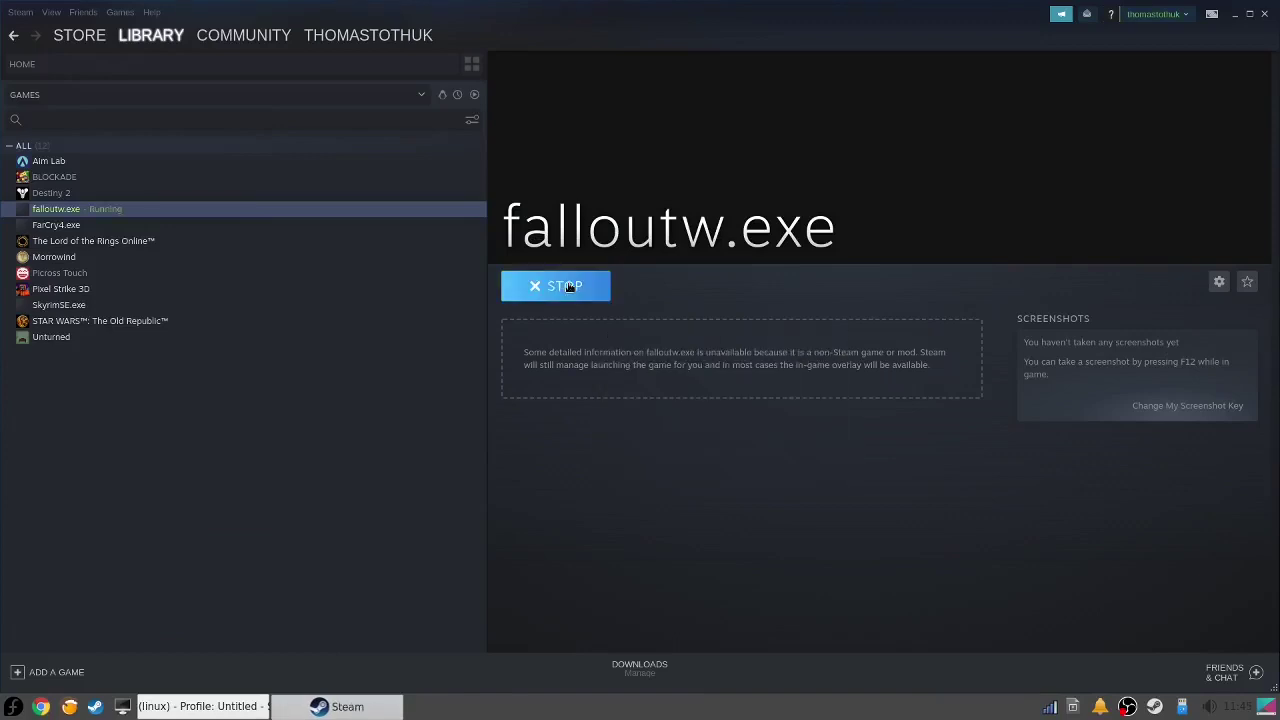